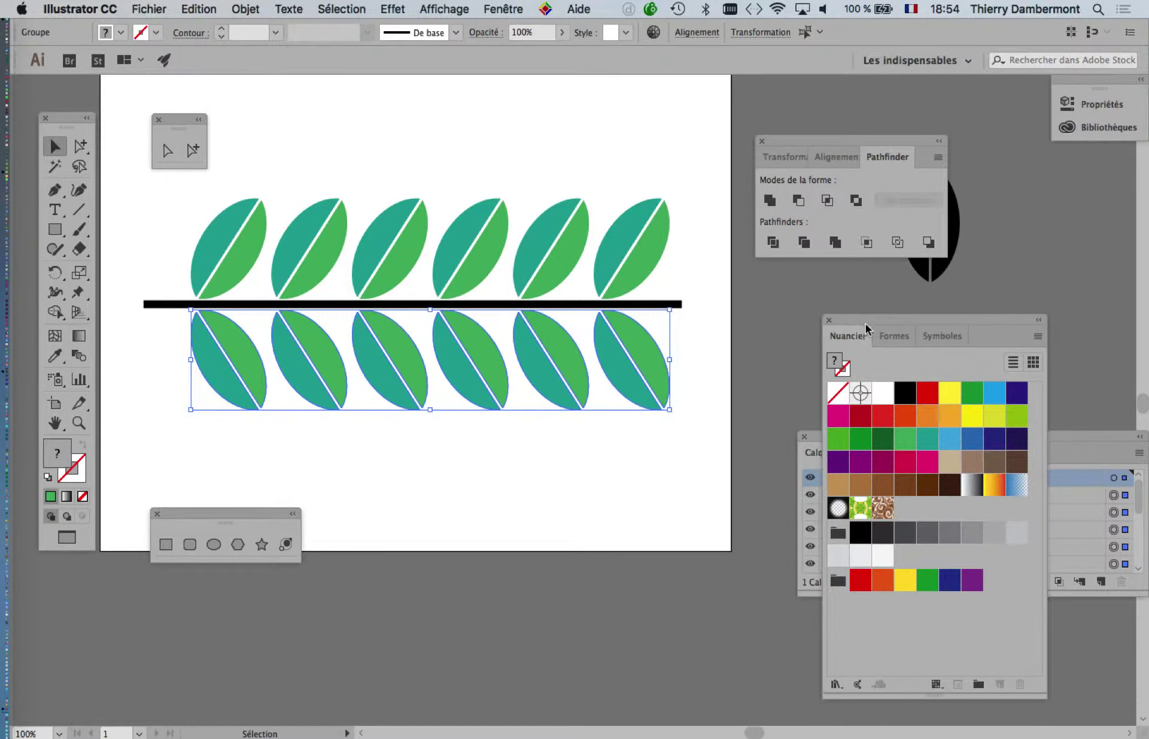
Drag the brown swatch onto the black stem to make it brown.
{"action": "left_click_drag", "start_coordinate": [866, 328], "coordinate": [736, 159]}
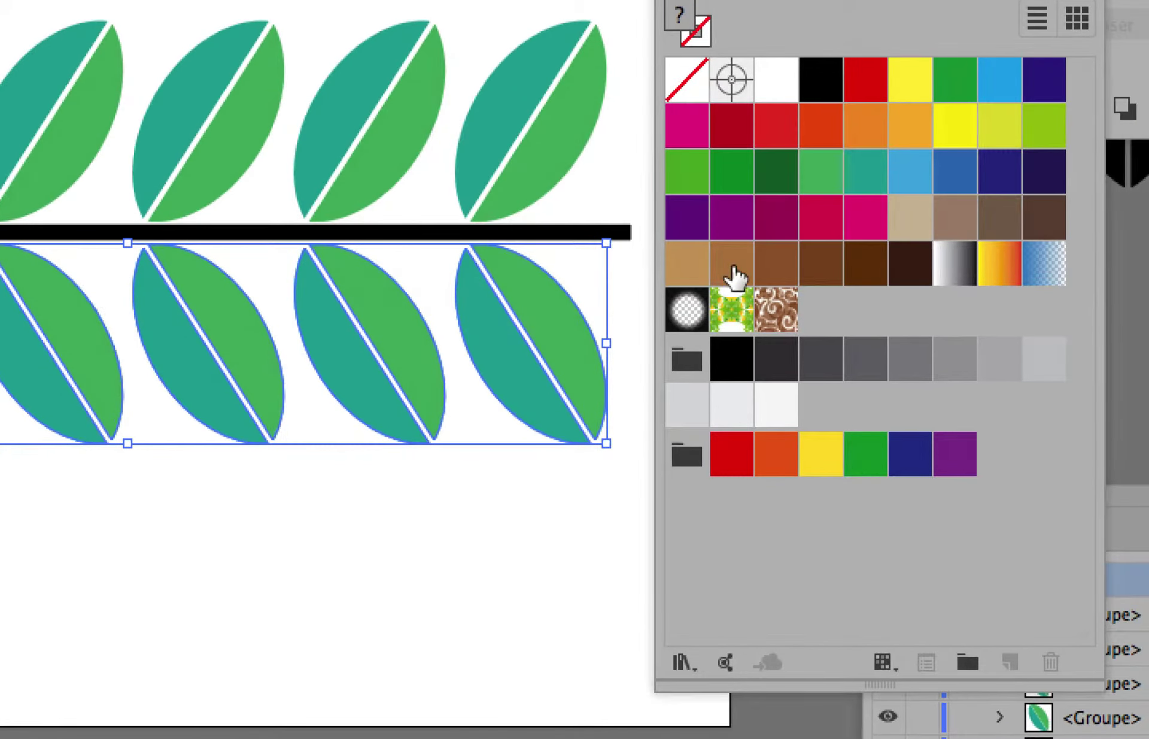
{"action": "left_click_drag", "start_coordinate": [735, 276], "coordinate": [683, 253]}
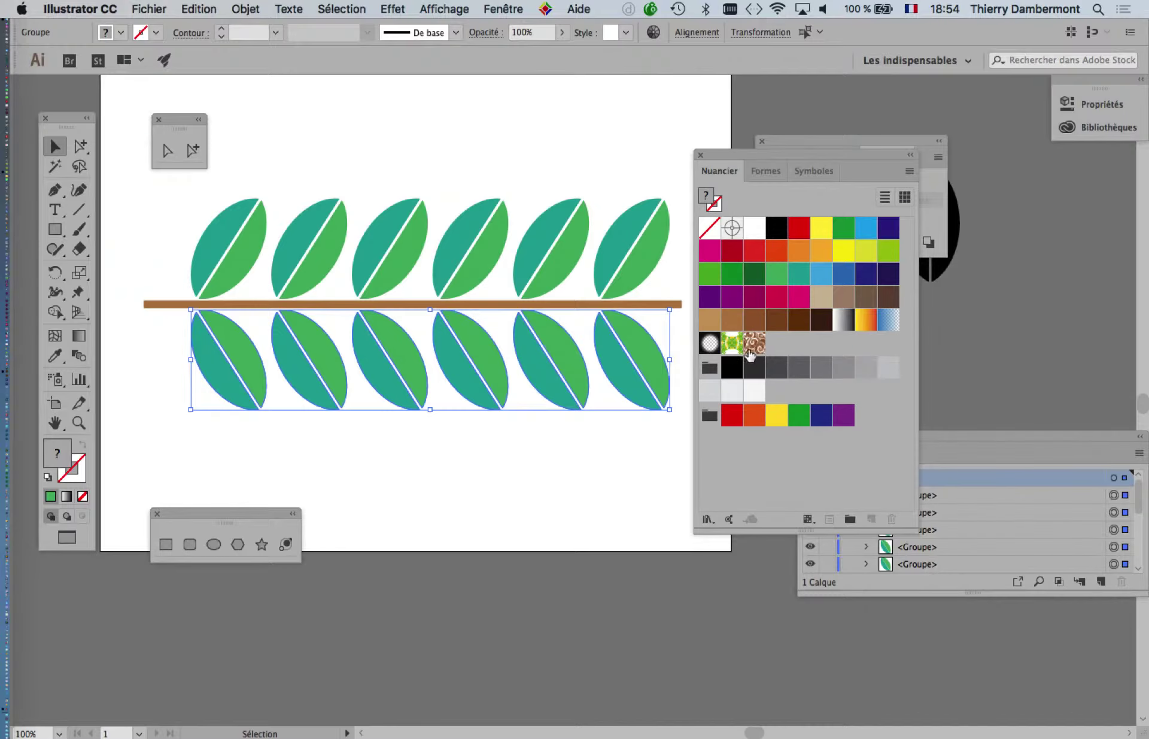
{"action": "left_click_drag", "start_coordinate": [753, 178], "coordinate": [915, 324]}
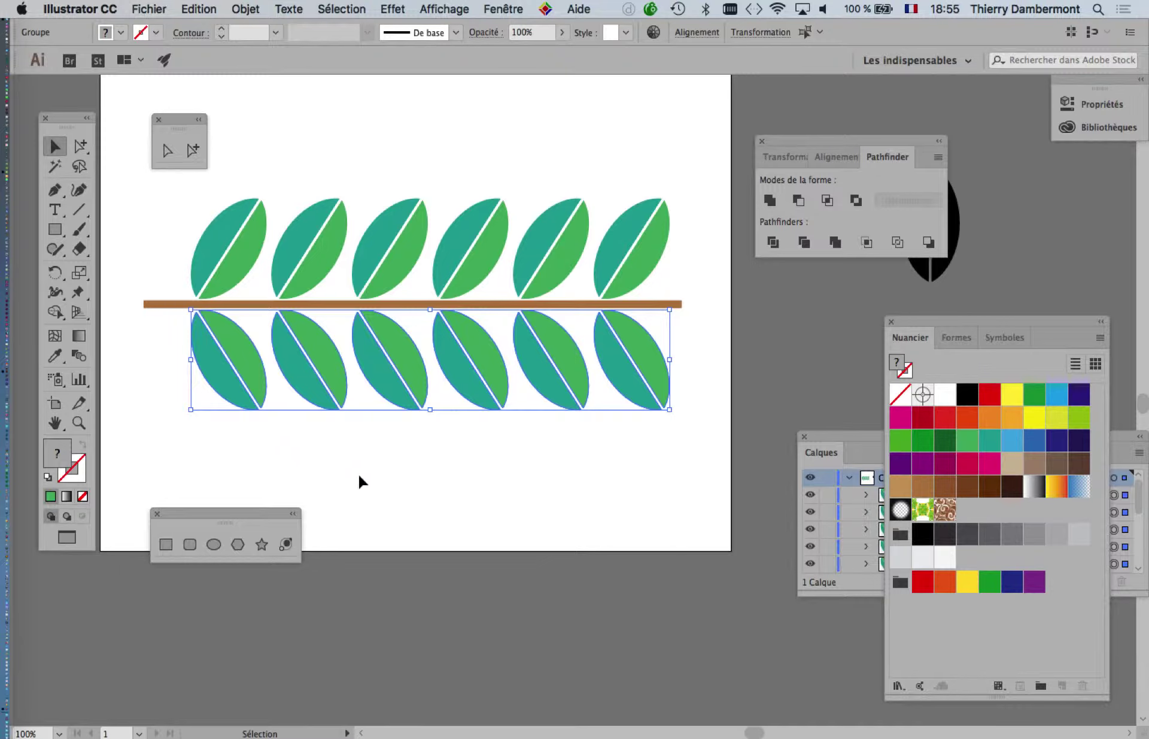
Close the Transform/Pathfinder group, place Swatches and Layers beside the artboard, then deselect.
{"action": "mouse_move", "coordinate": [920, 323]}
{"action": "left_mouse_down"}
{"action": "mouse_move", "coordinate": [733, 166]}
{"action": "mouse_move", "coordinate": [731, 206]}
{"action": "mouse_move", "coordinate": [745, 115]}
{"action": "left_mouse_up"}
{"action": "left_click", "coordinate": [762, 142]}
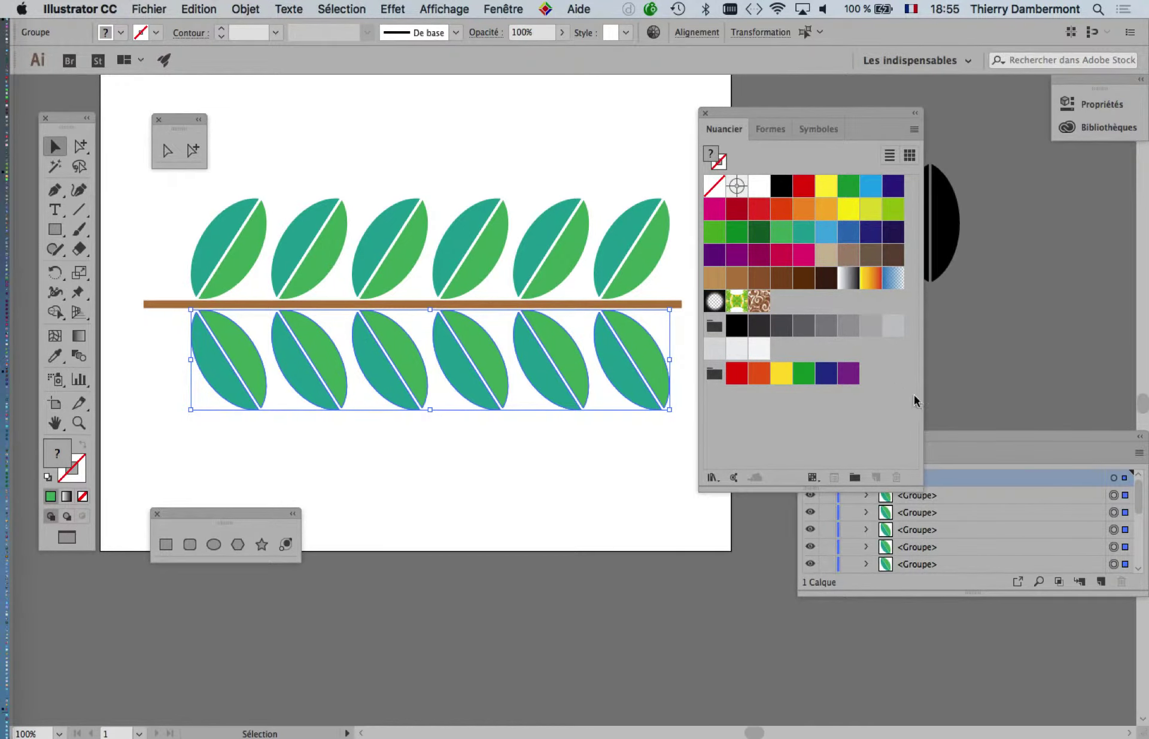
{"action": "mouse_move", "coordinate": [975, 441]}
{"action": "left_mouse_down"}
{"action": "mouse_move", "coordinate": [888, 557]}
{"action": "mouse_move", "coordinate": [944, 561]}
{"action": "left_mouse_up"}
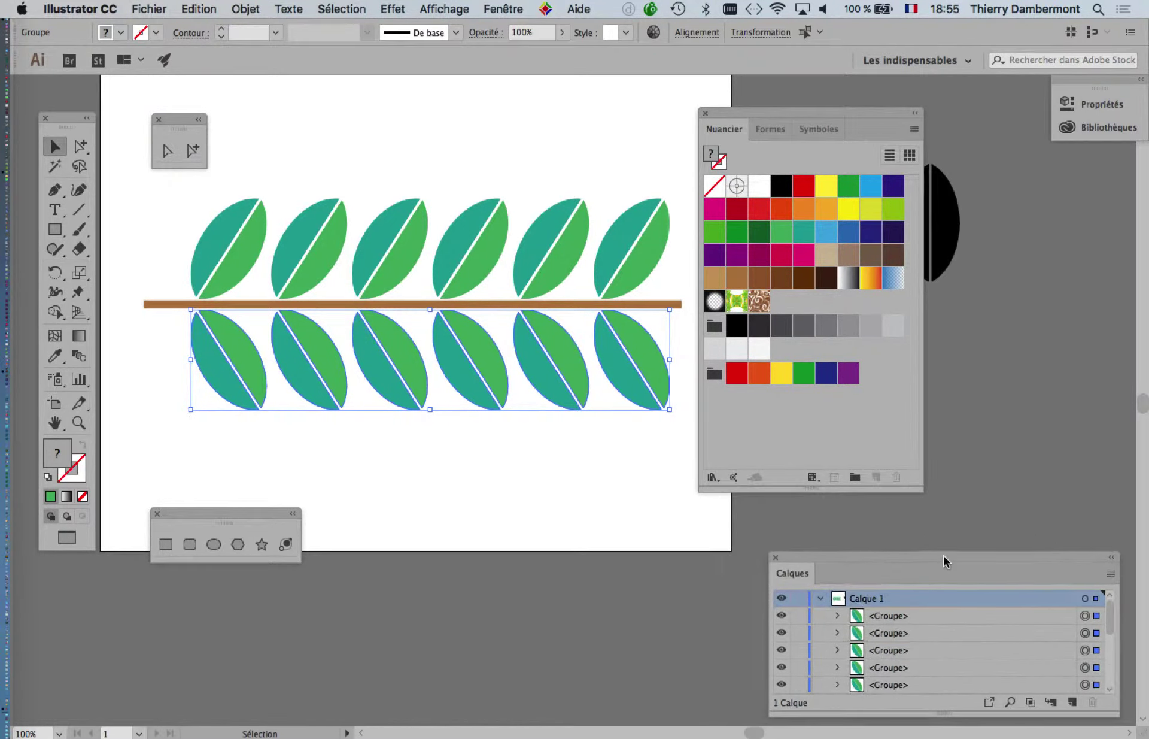
{"action": "mouse_move", "coordinate": [798, 119]}
{"action": "left_mouse_down"}
{"action": "mouse_move", "coordinate": [827, 107]}
{"action": "mouse_move", "coordinate": [816, 98]}
{"action": "left_mouse_up"}
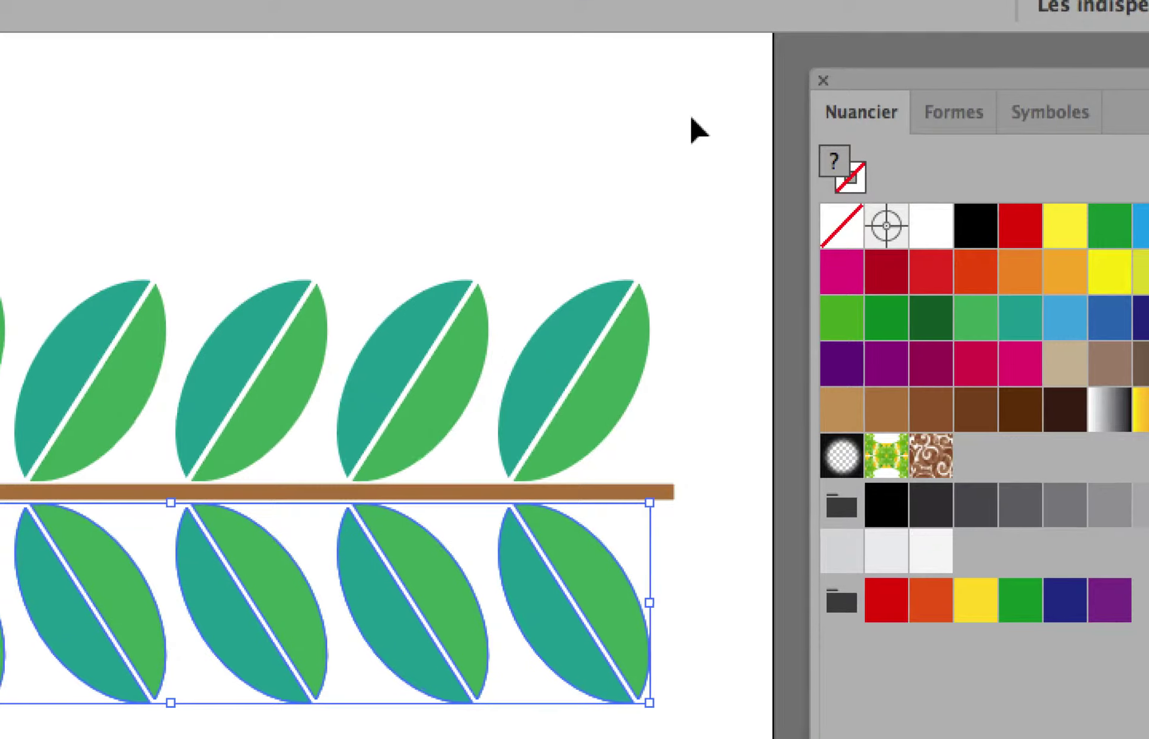
{"action": "left_click", "coordinate": [694, 129]}
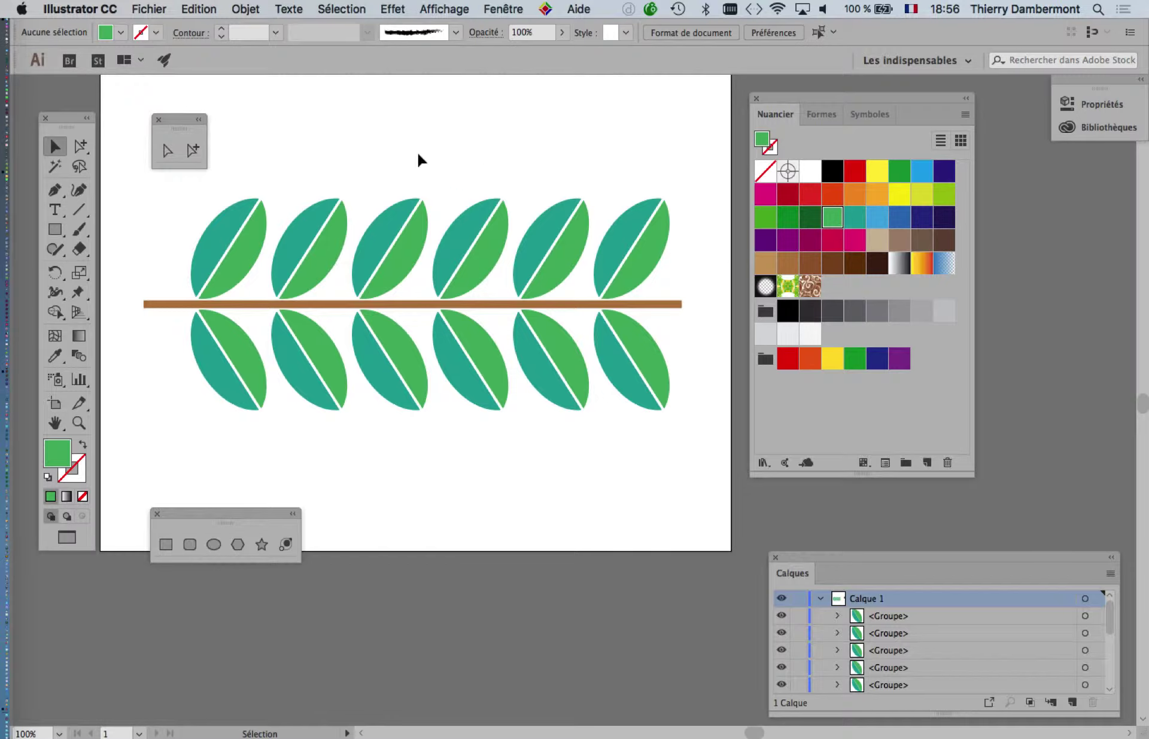
{"action": "left_click_drag", "start_coordinate": [792, 96], "coordinate": [861, 119]}
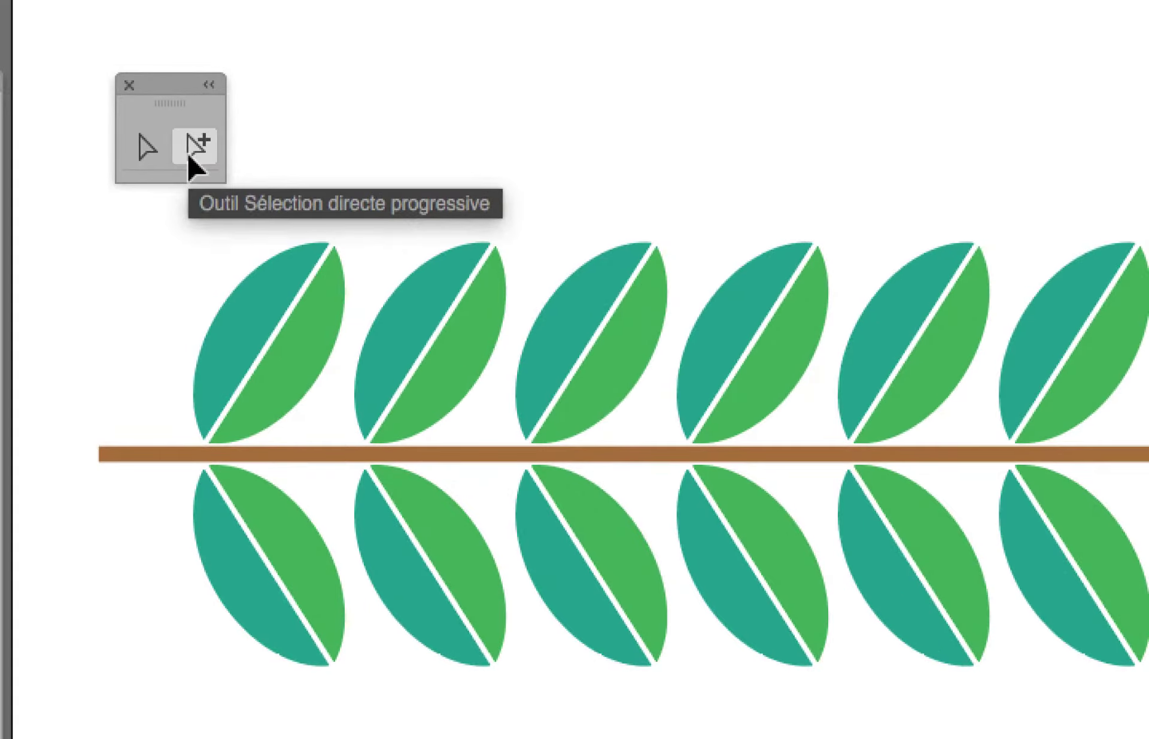
With Group Selection, try selecting the teal halves of three upper leaves, then deselect.
{"action": "left_click", "coordinate": [192, 157]}
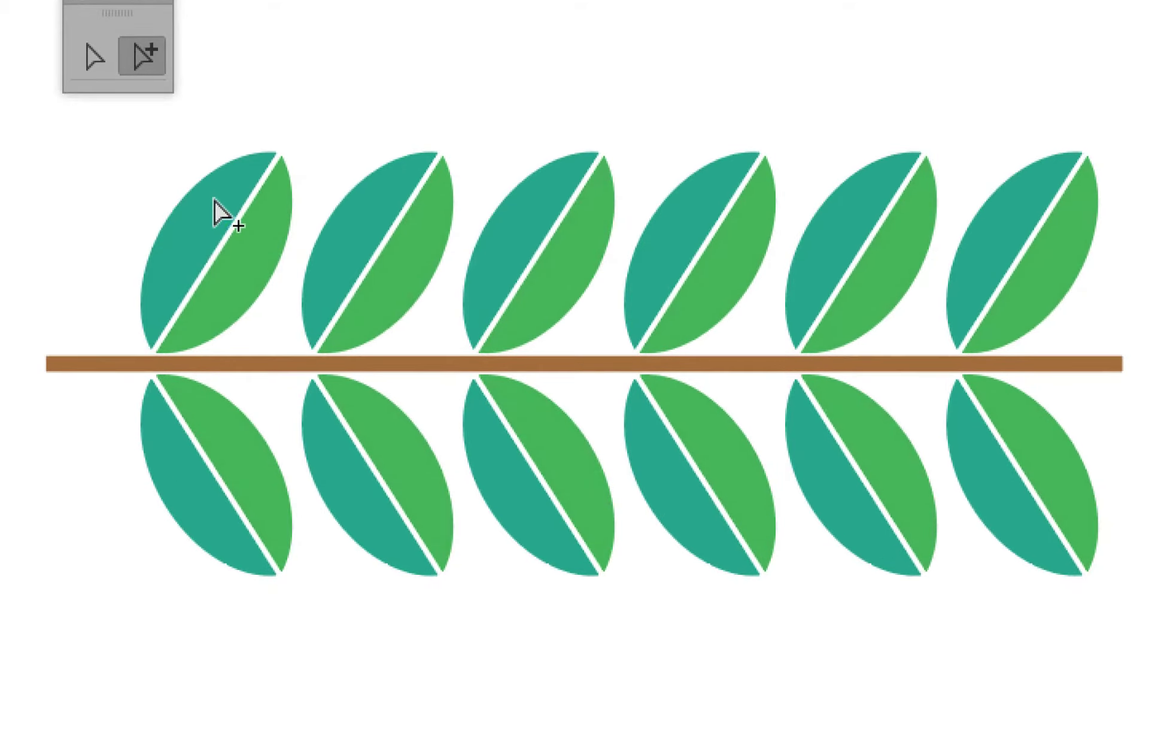
{"action": "left_click", "coordinate": [218, 211]}
{"action": "left_click", "coordinate": [270, 224], "text": "shift"}
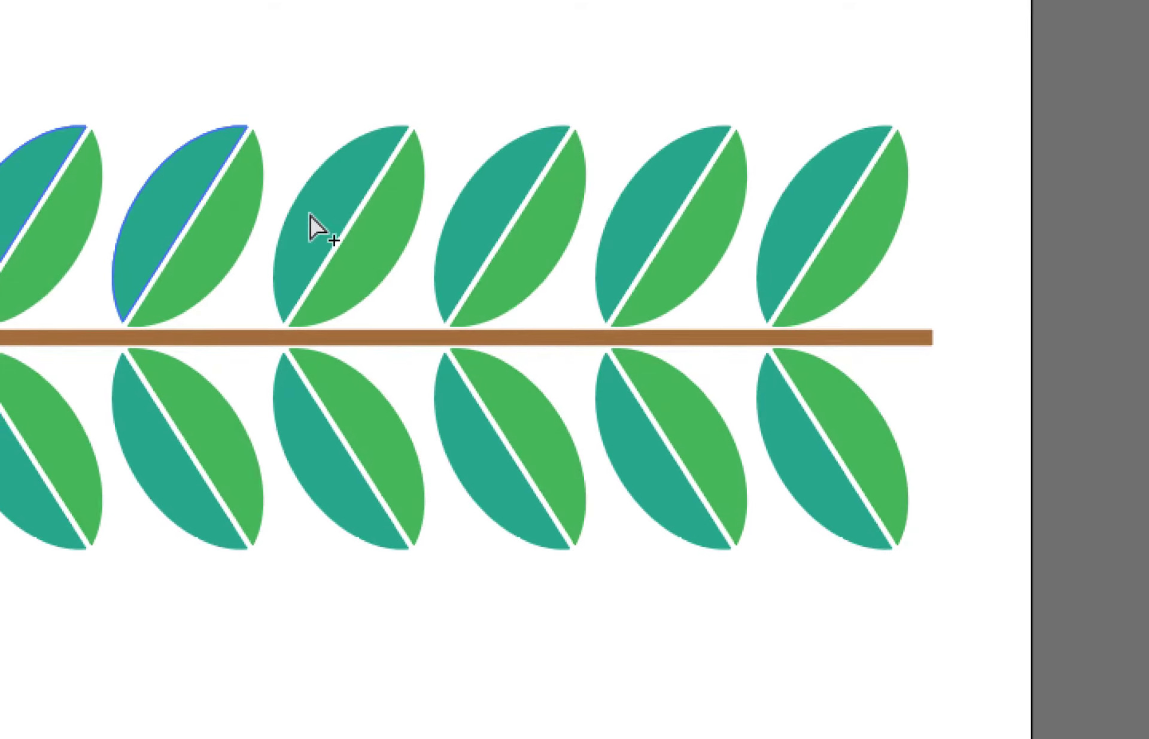
{"action": "left_click", "coordinate": [310, 217], "text": "shift"}
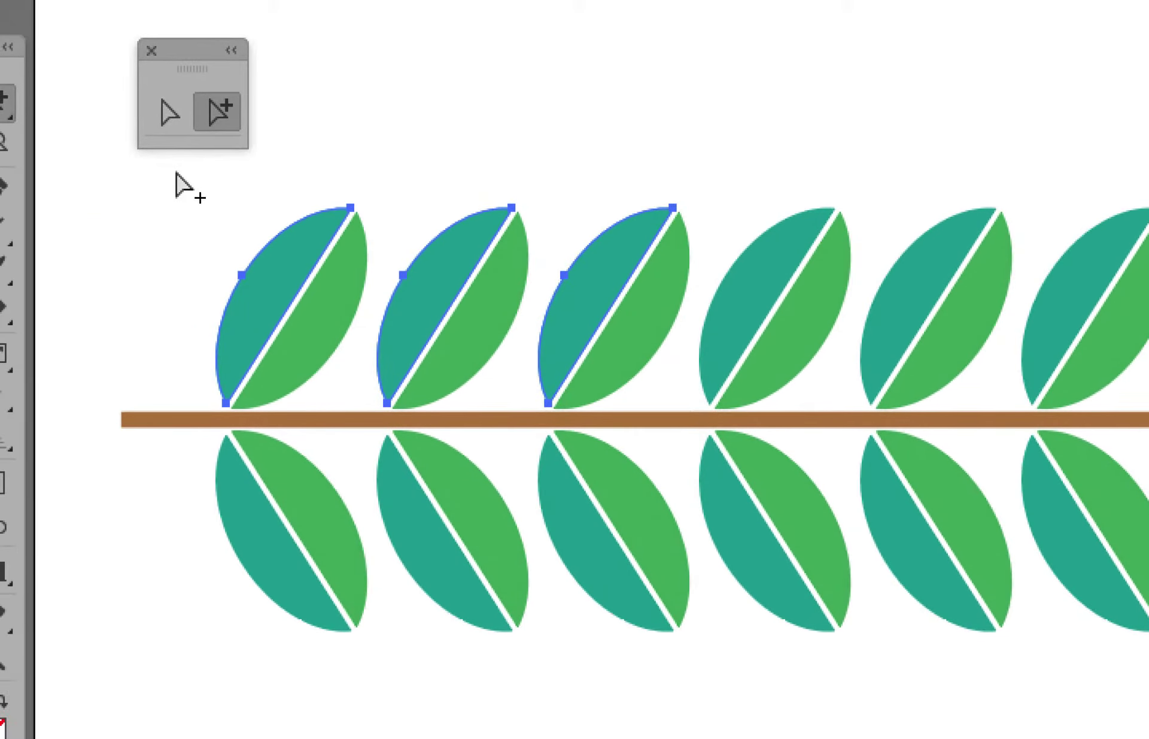
{"action": "left_click", "coordinate": [176, 174]}
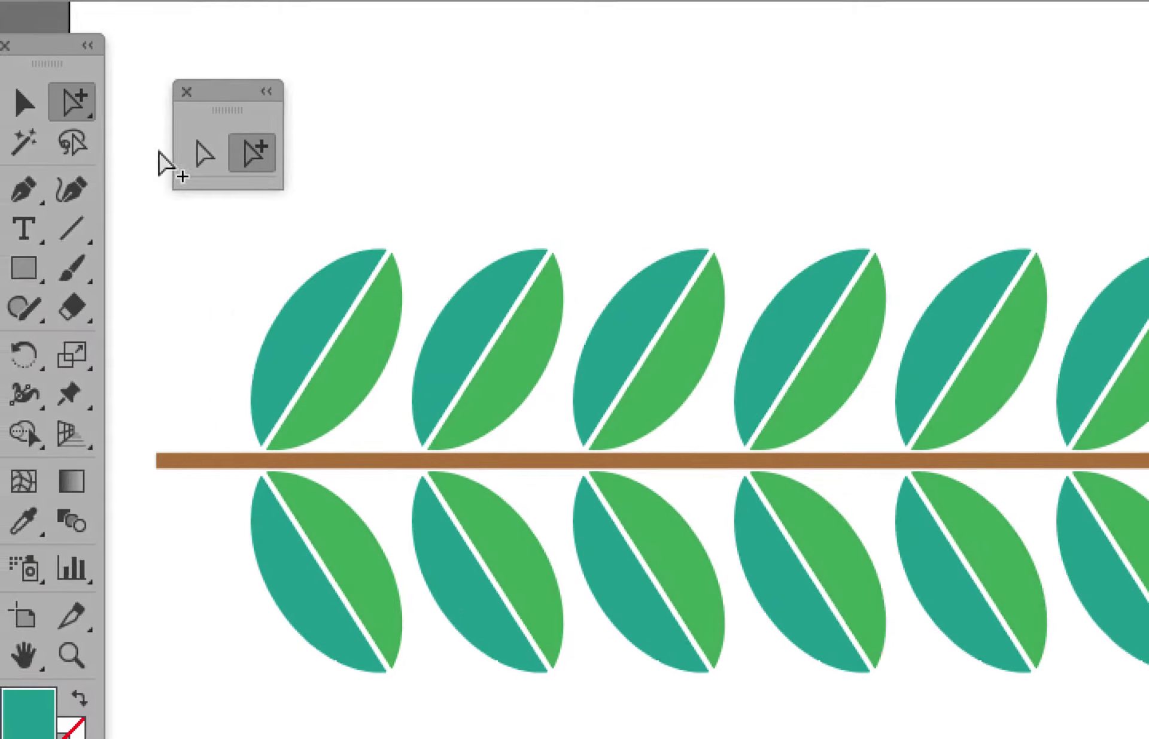
Select the whole first upper leaf, then select only its teal half.
{"action": "left_click", "coordinate": [24, 103]}
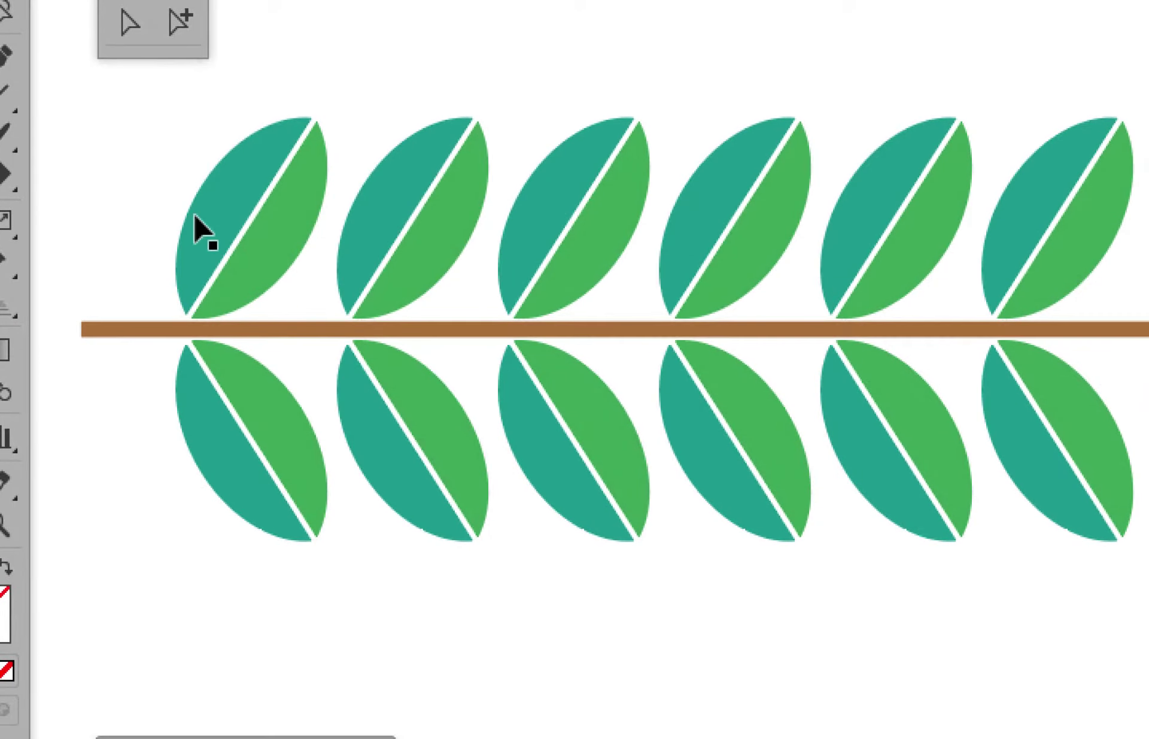
{"action": "left_click", "coordinate": [196, 220]}
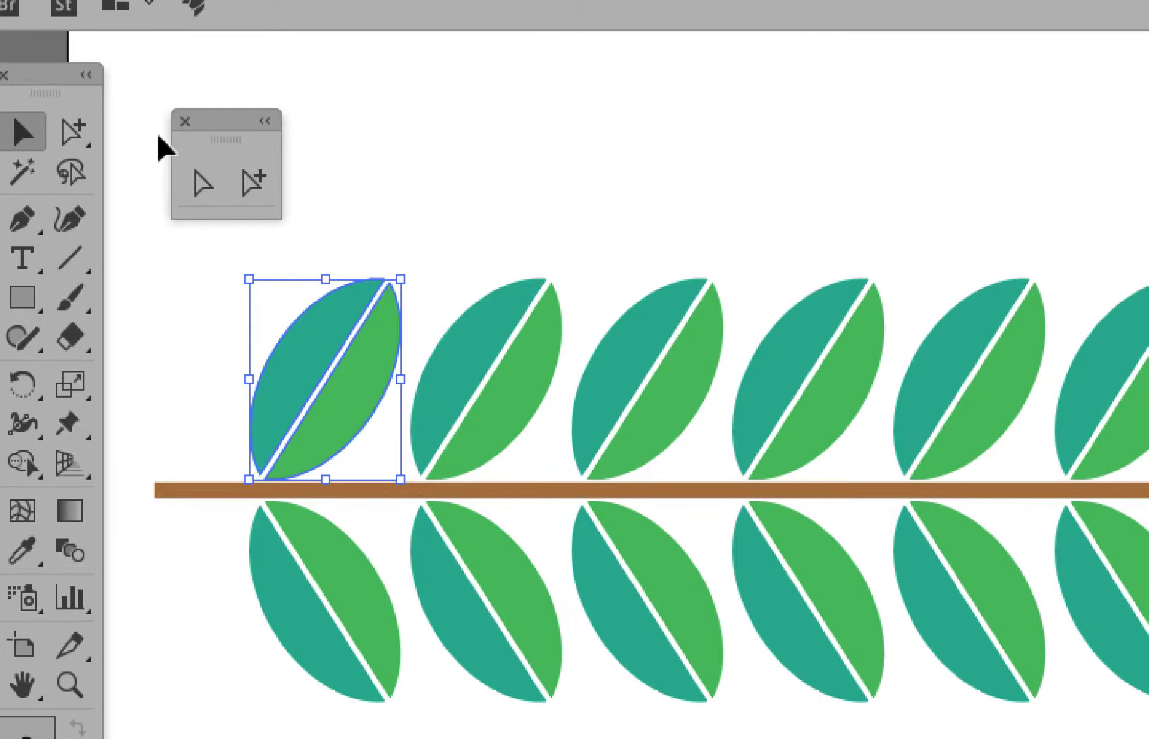
{"action": "left_click", "coordinate": [253, 181]}
{"action": "left_click", "coordinate": [386, 192]}
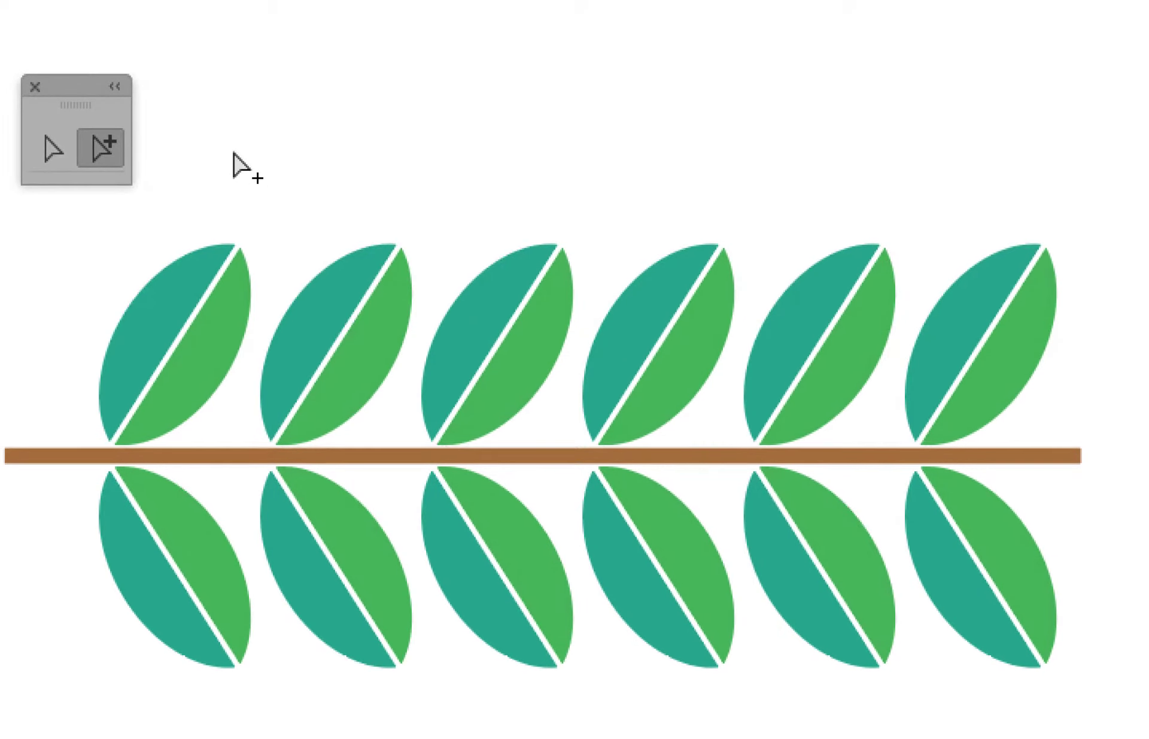
{"action": "left_click", "coordinate": [149, 312]}
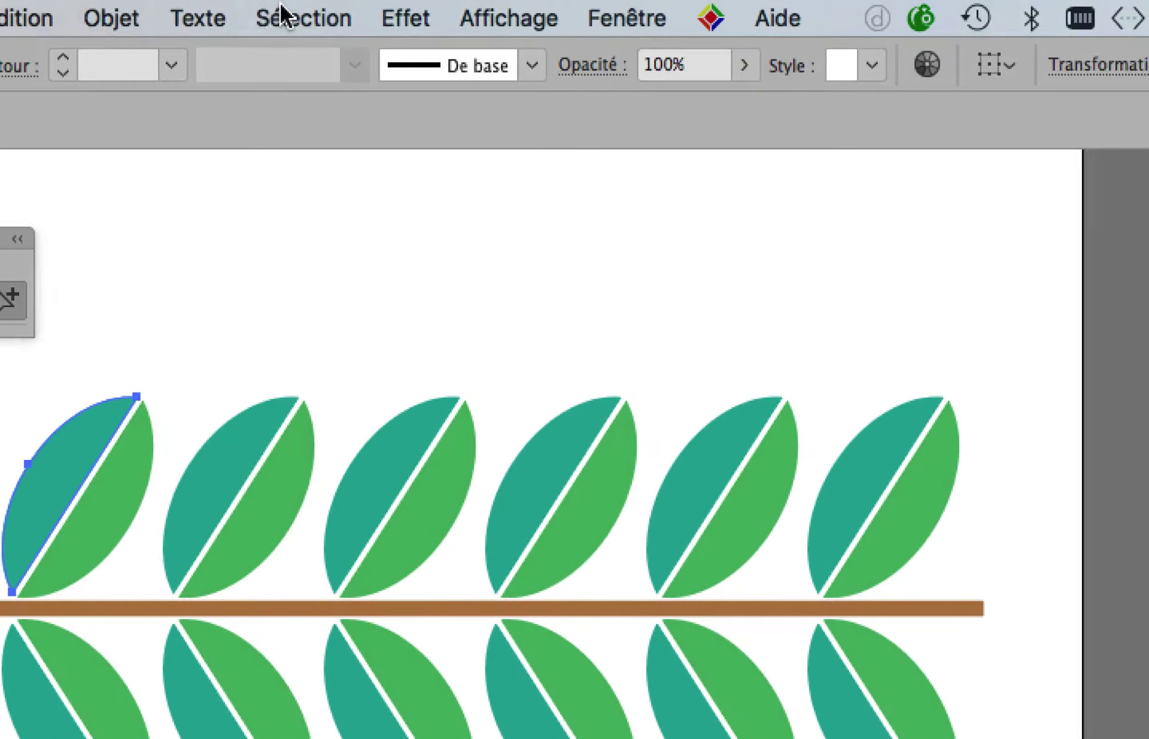
Select all same-fill teal halves via Sélection > Identique > Couleur de fond and make them dark green.
{"action": "left_click", "coordinate": [282, 17]}
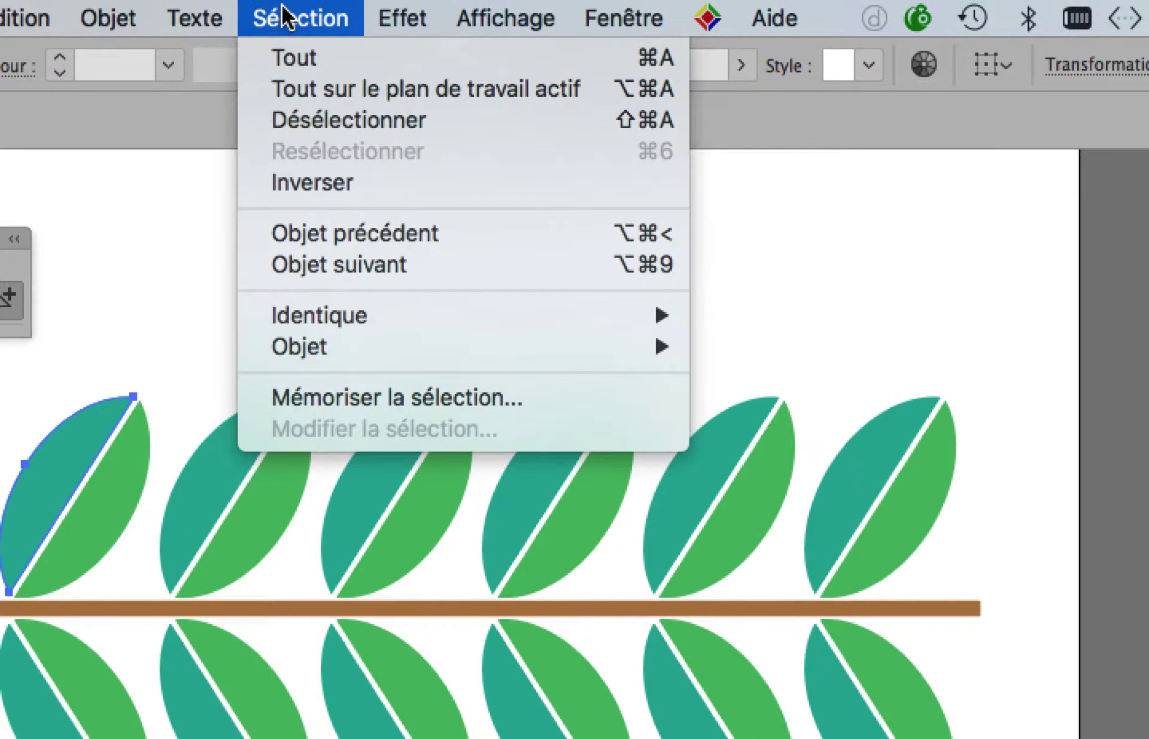
{"action": "mouse_move", "coordinate": [135, 17]}
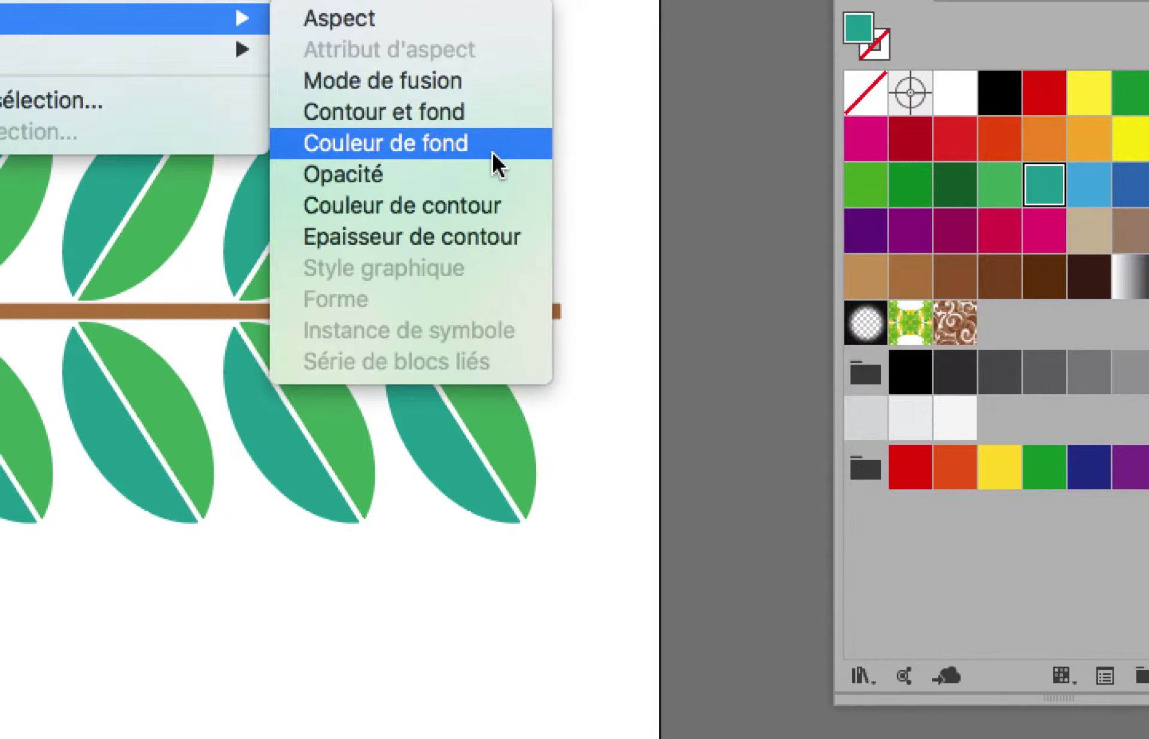
{"action": "left_click", "coordinate": [493, 154]}
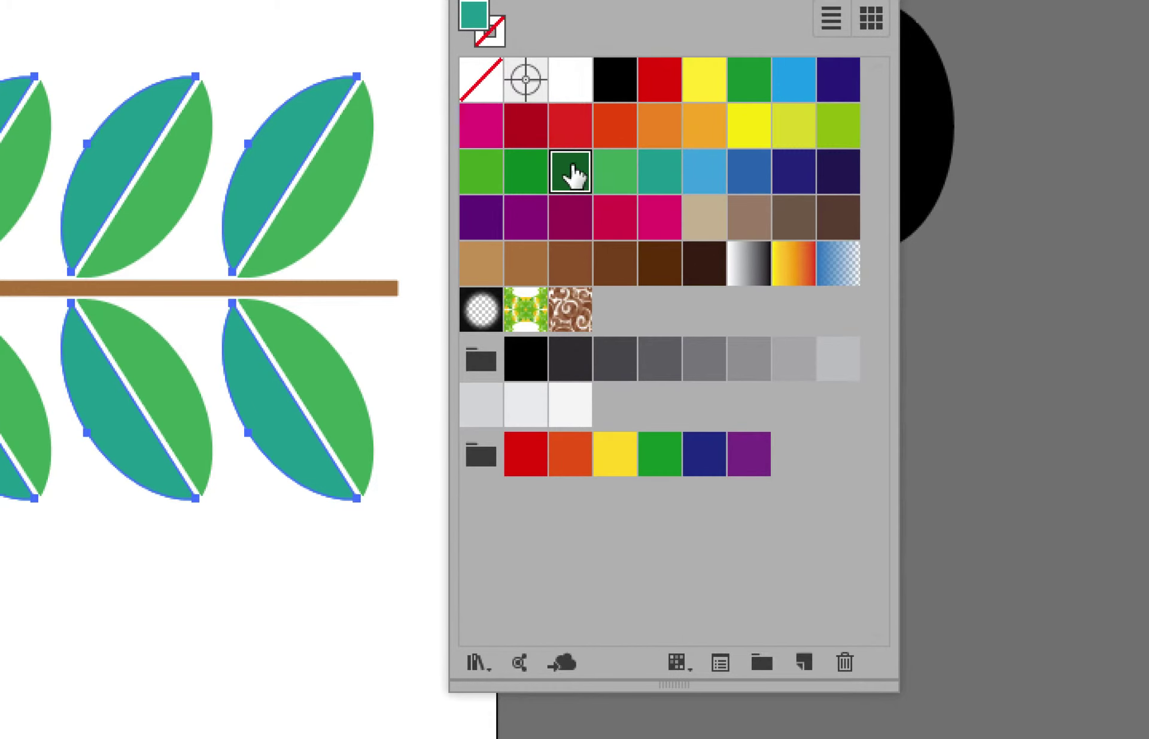
{"action": "left_click", "coordinate": [567, 168]}
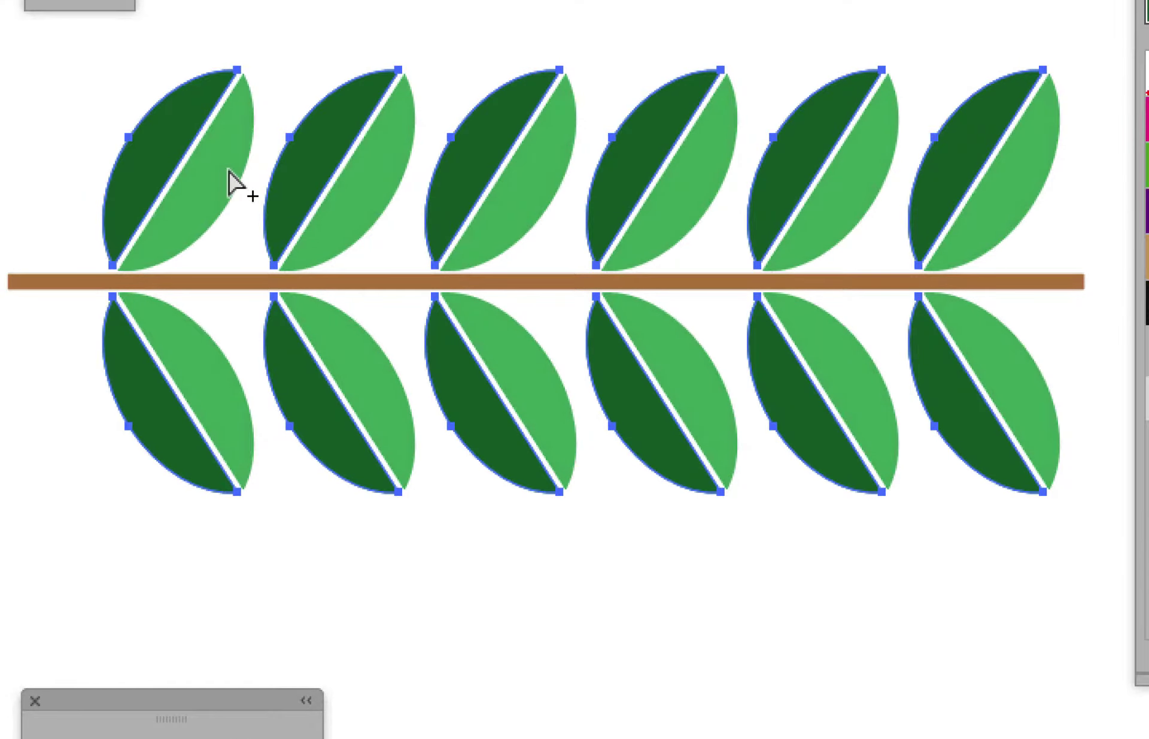
Select every light-green leaf half by matching fill colour and turn them purple.
{"action": "left_click", "coordinate": [230, 173]}
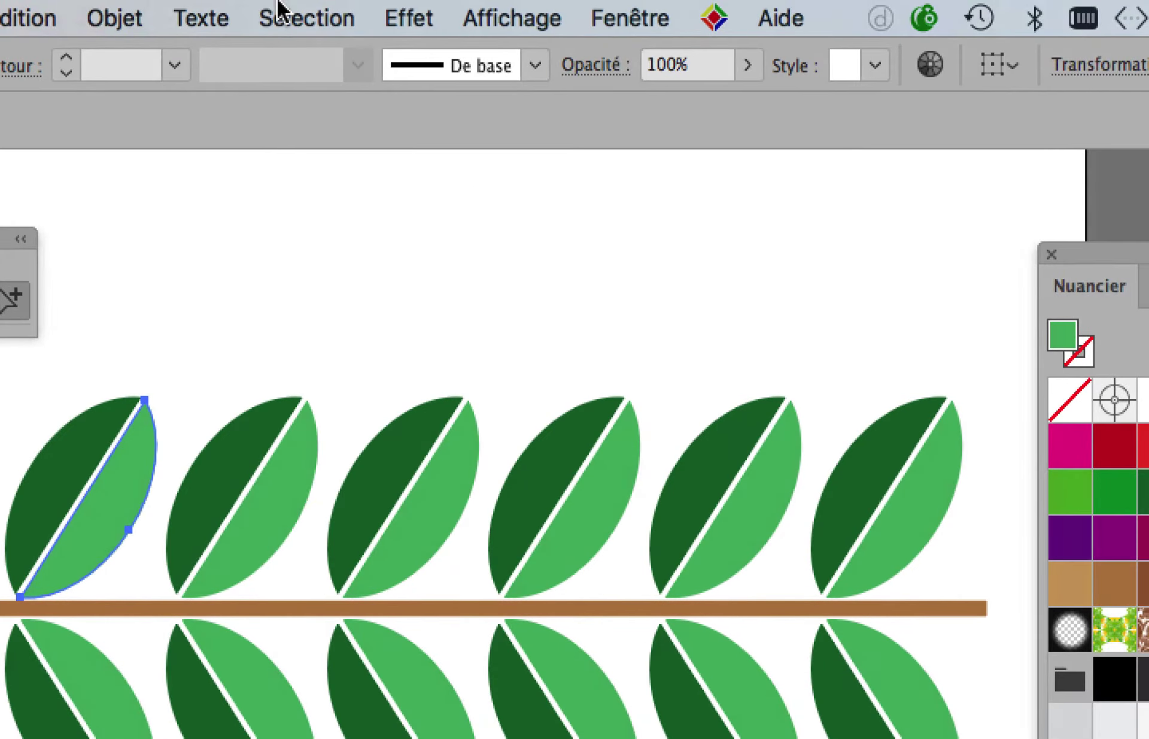
{"action": "left_click", "coordinate": [284, 9]}
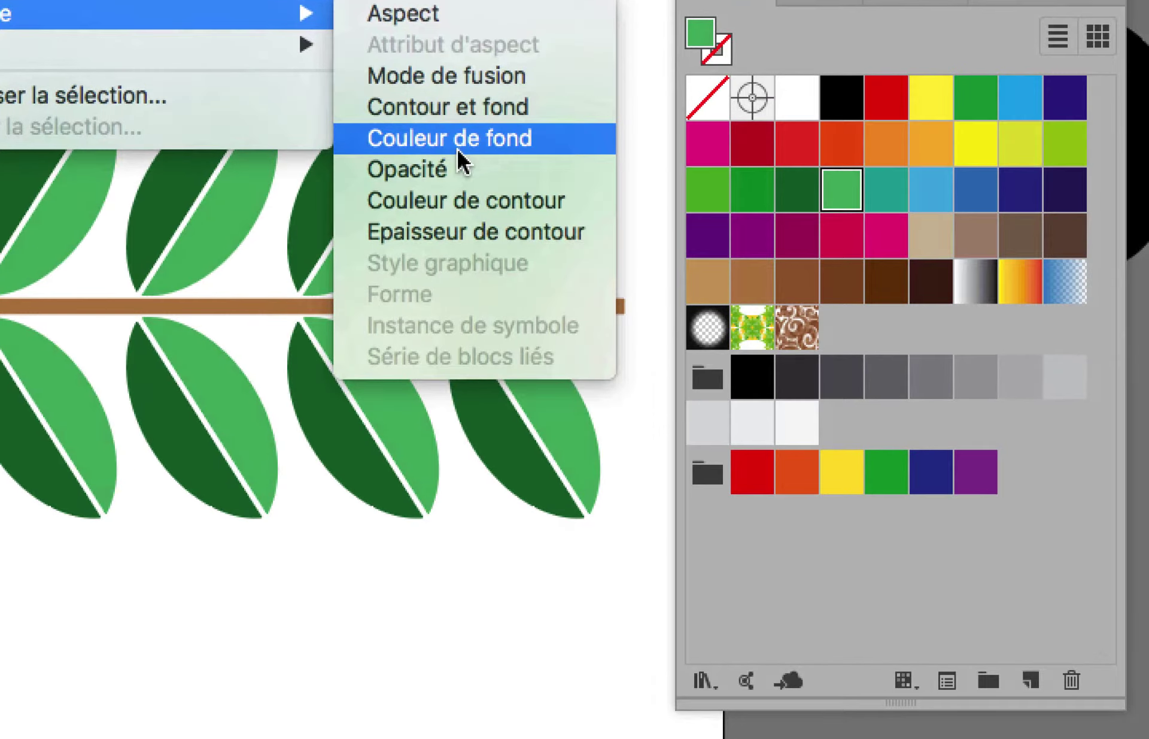
{"action": "left_click", "coordinate": [459, 152]}
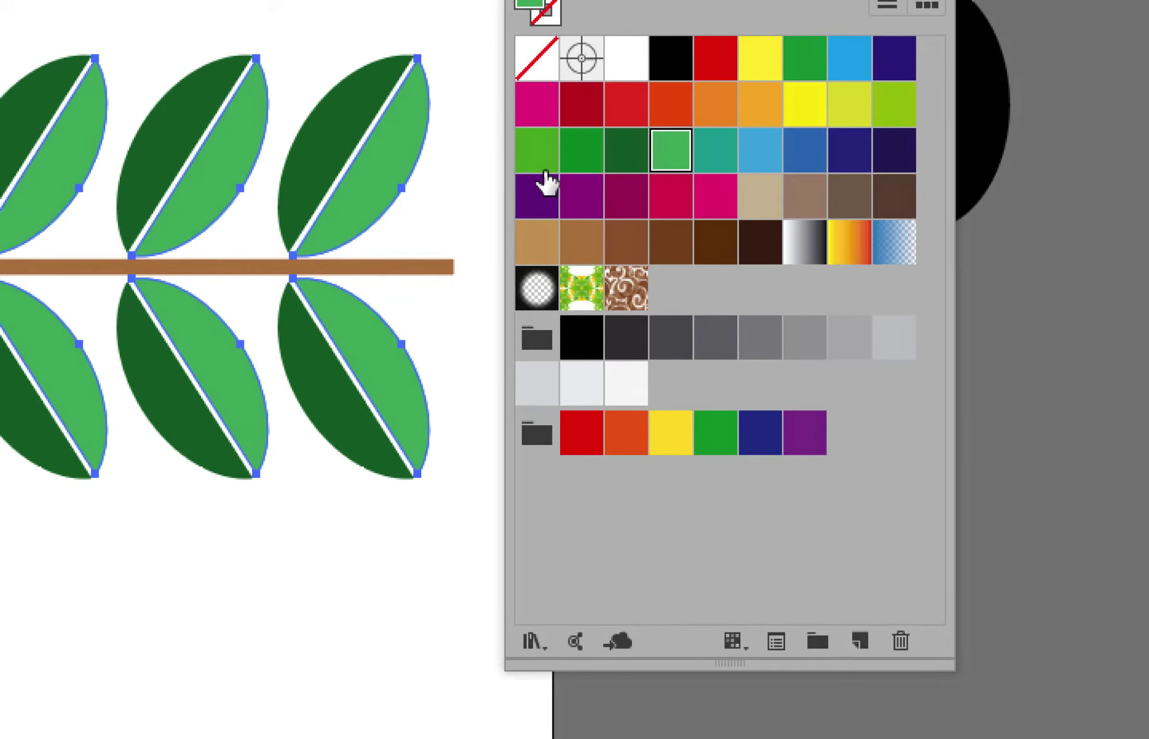
{"action": "left_click", "coordinate": [613, 192]}
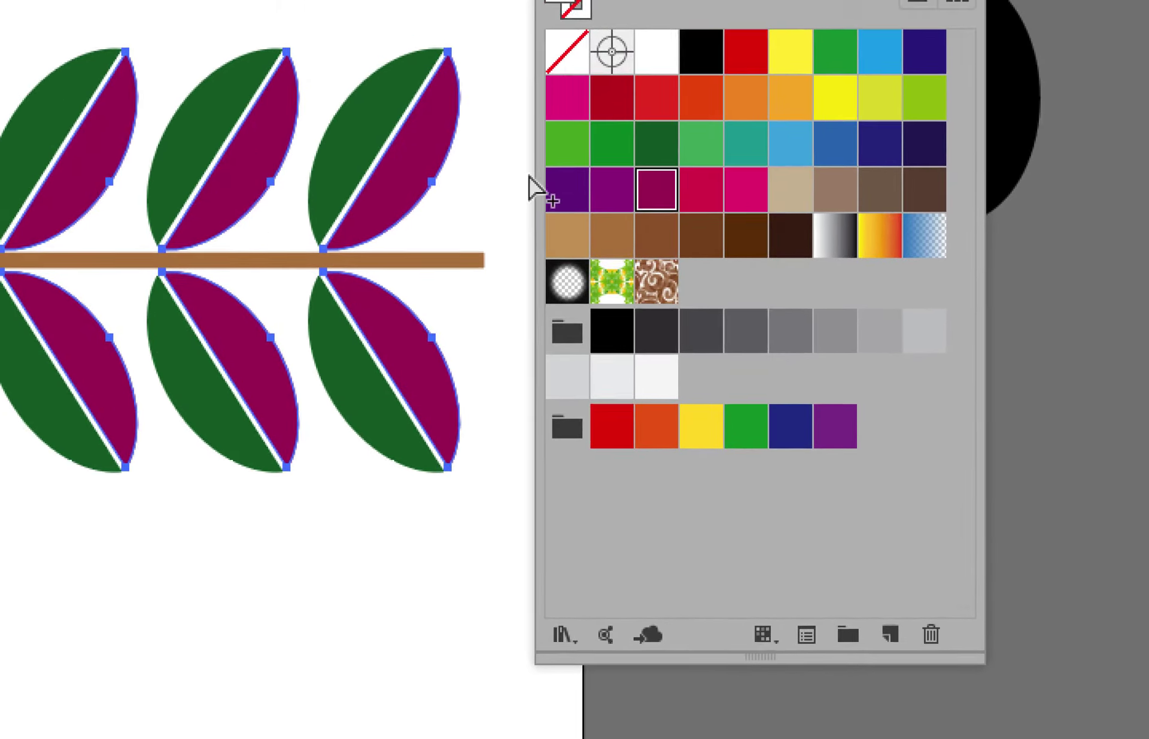
{"action": "left_click", "coordinate": [606, 190]}
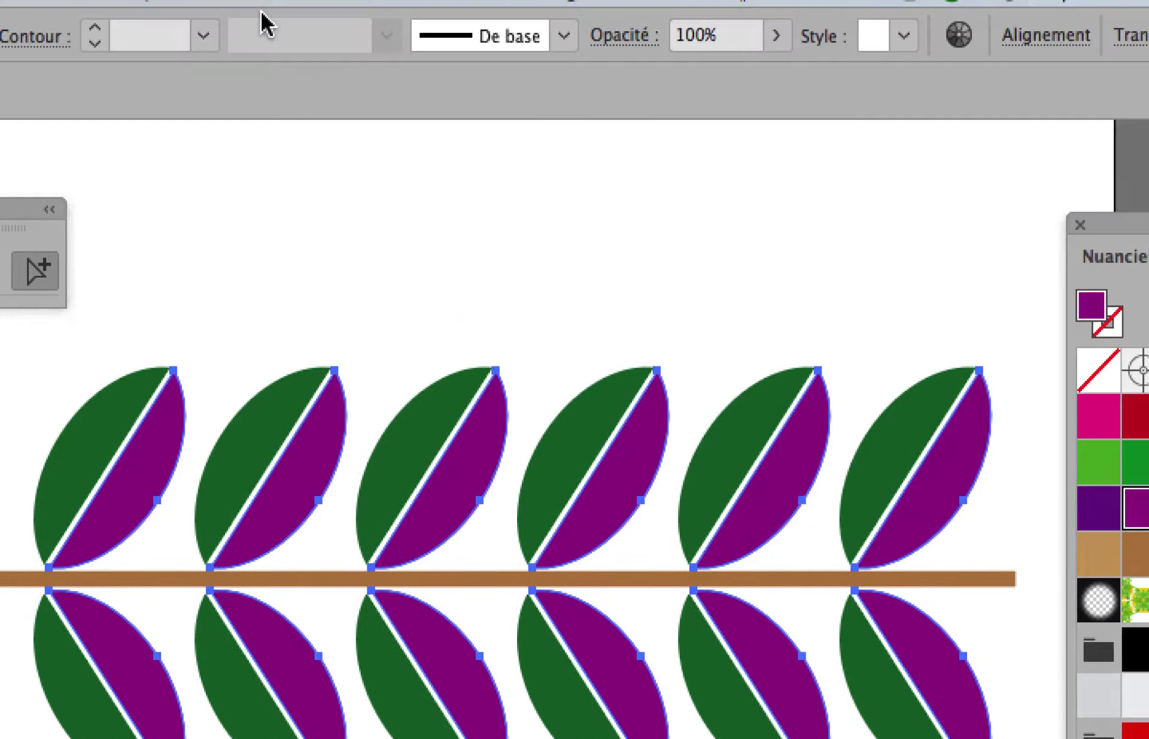
Save the purple halves with Mémoriser la sélection as 'premières moitiés de feuilles'.
{"action": "left_click", "coordinate": [278, 9]}
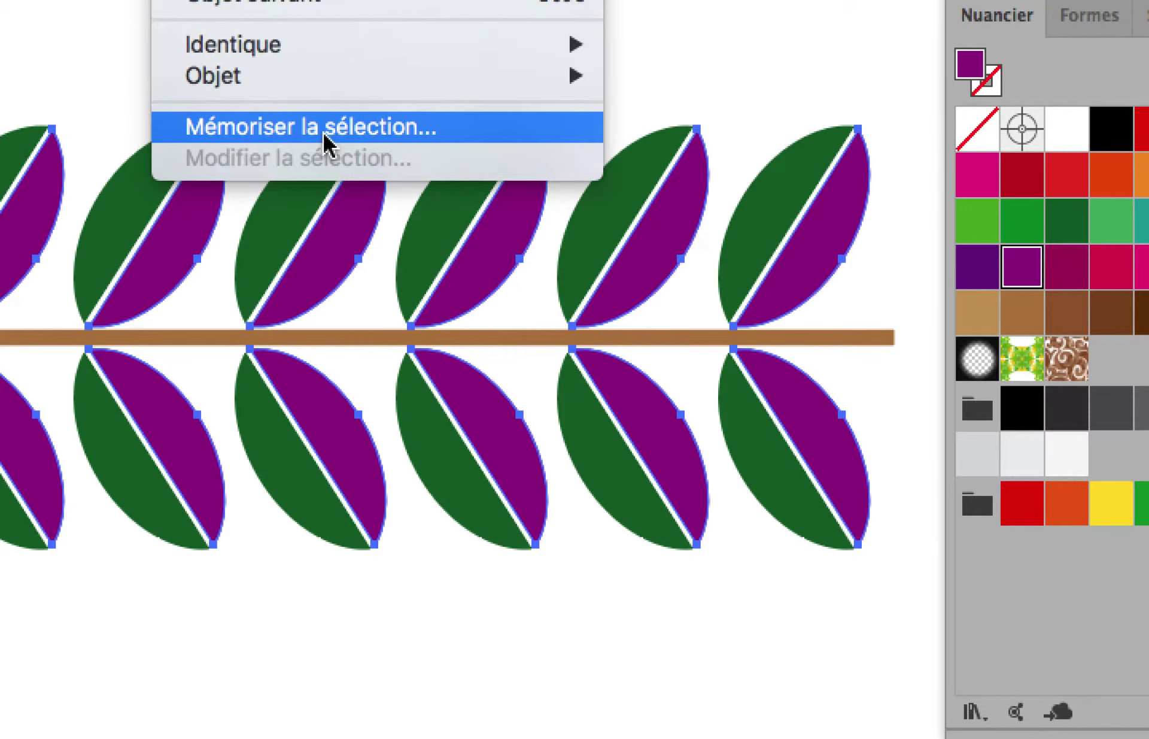
{"action": "left_click", "coordinate": [323, 133]}
{"action": "type", "text": "moitiés de feuille"}
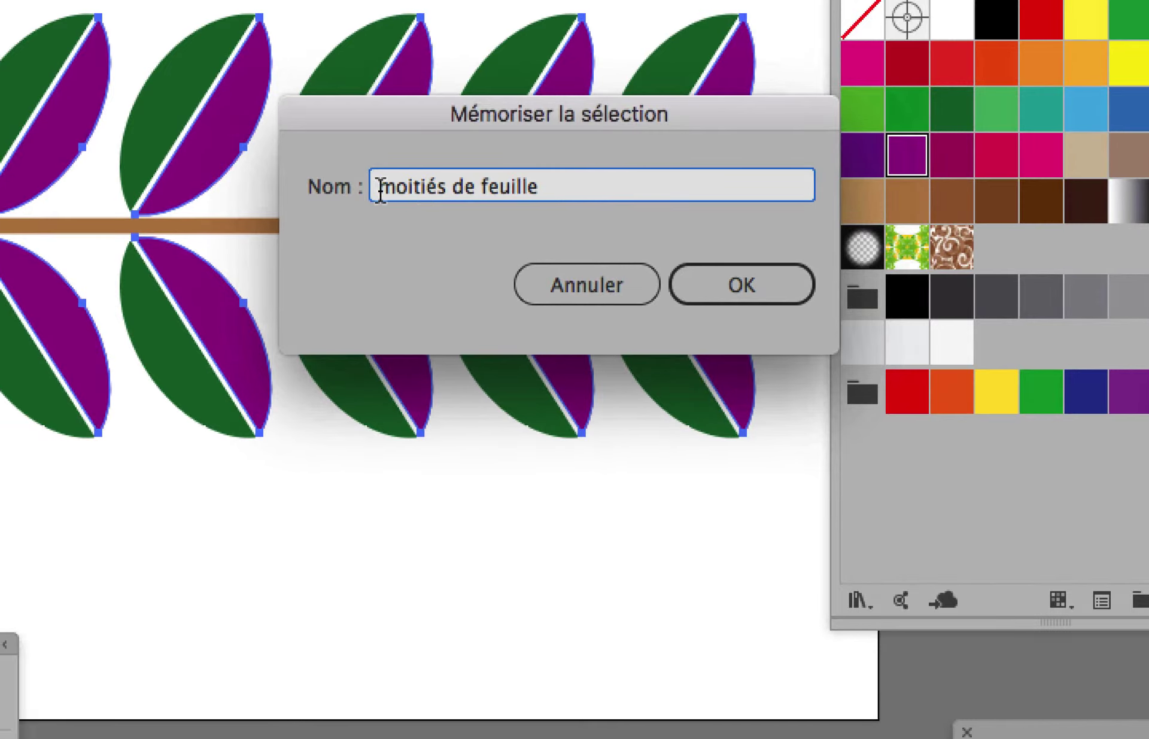
{"action": "type", "text": "premières"}
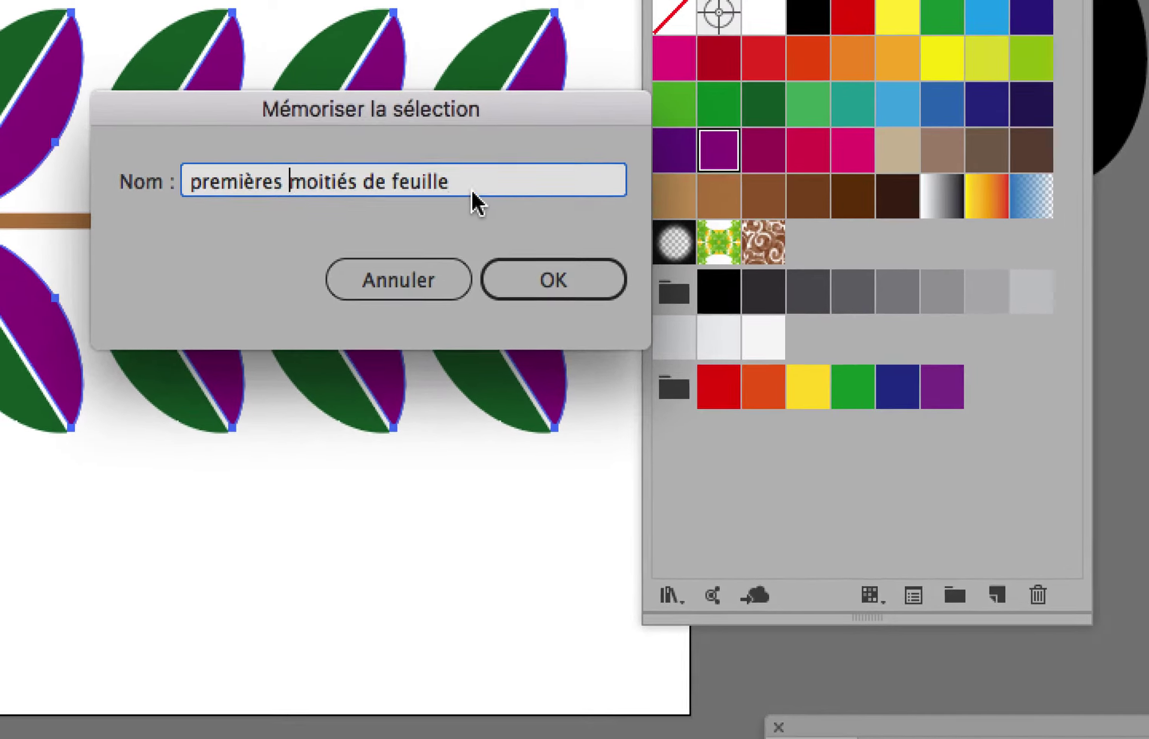
{"action": "left_click", "coordinate": [473, 191]}
{"action": "type", "text": "s"}
{"action": "triple_click", "coordinate": [473, 191]}
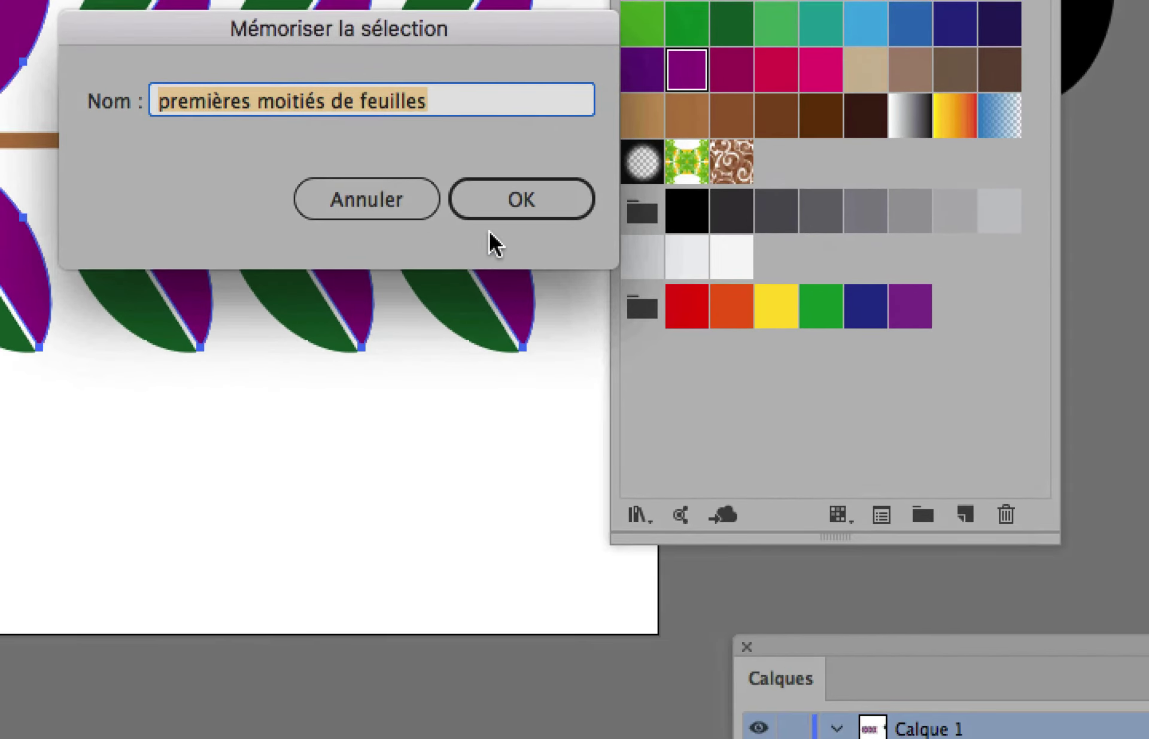
{"action": "left_click", "coordinate": [521, 209]}
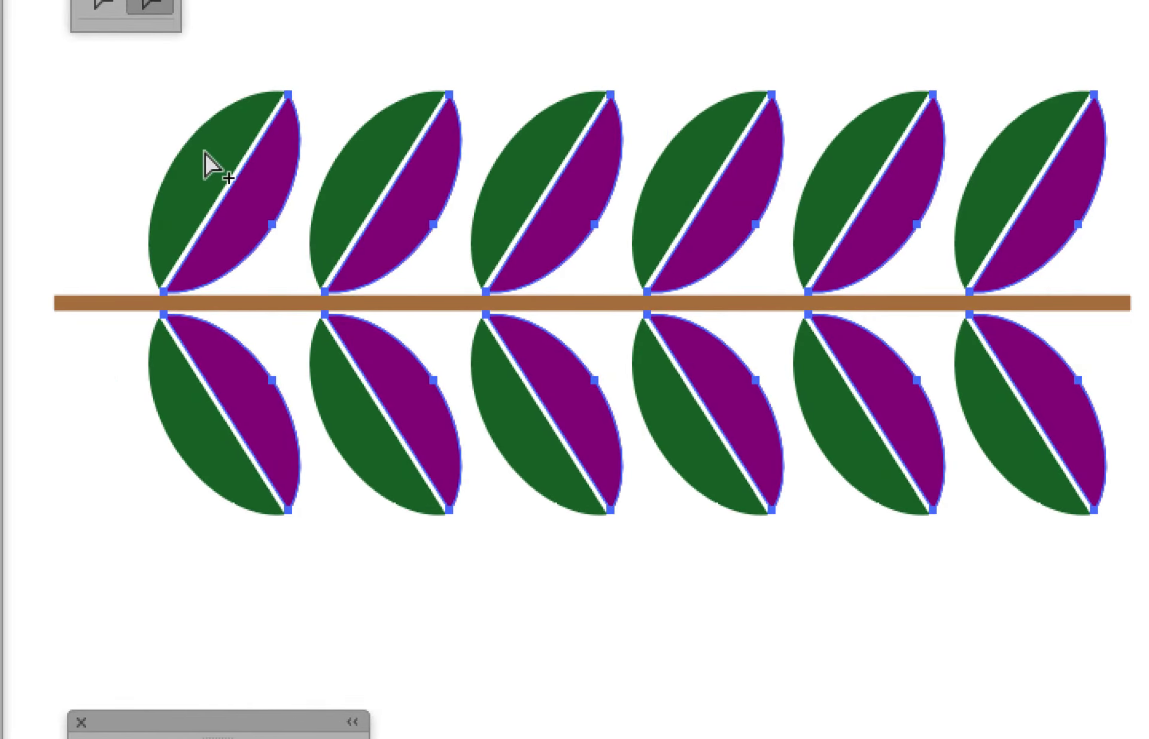
Select all dark green leaf halves by matching the fill colour of one.
{"action": "left_click", "coordinate": [205, 153]}
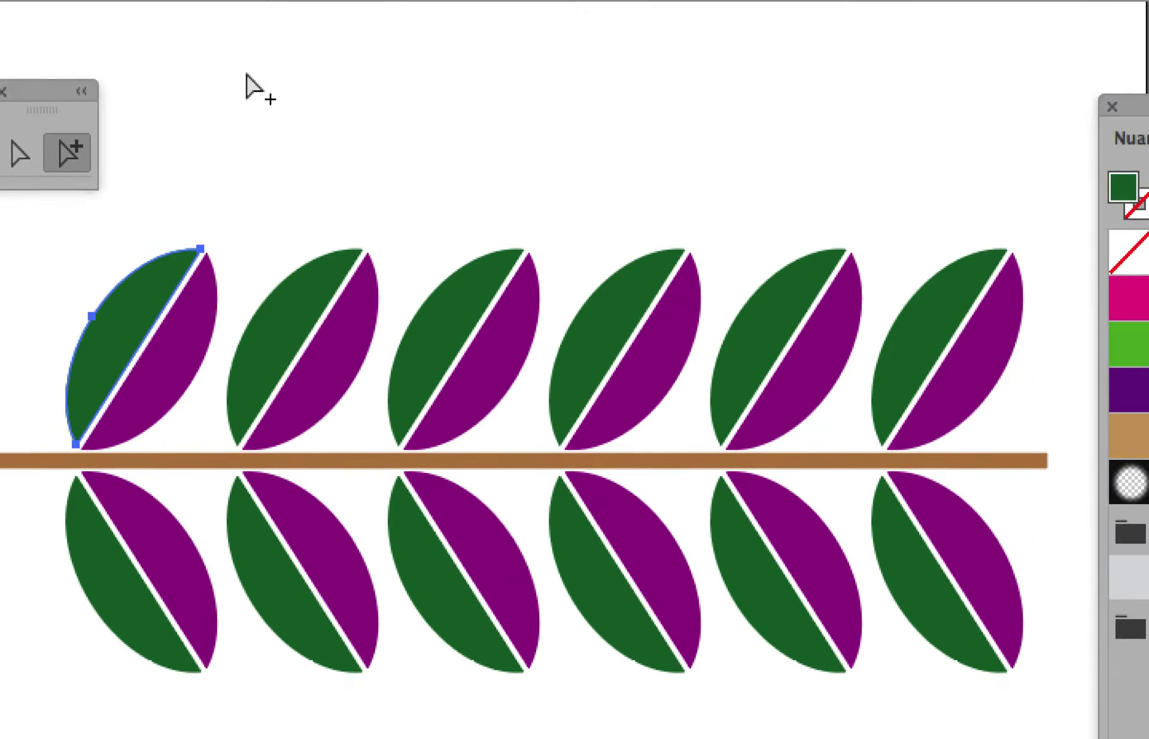
{"action": "left_click", "coordinate": [413, 0]}
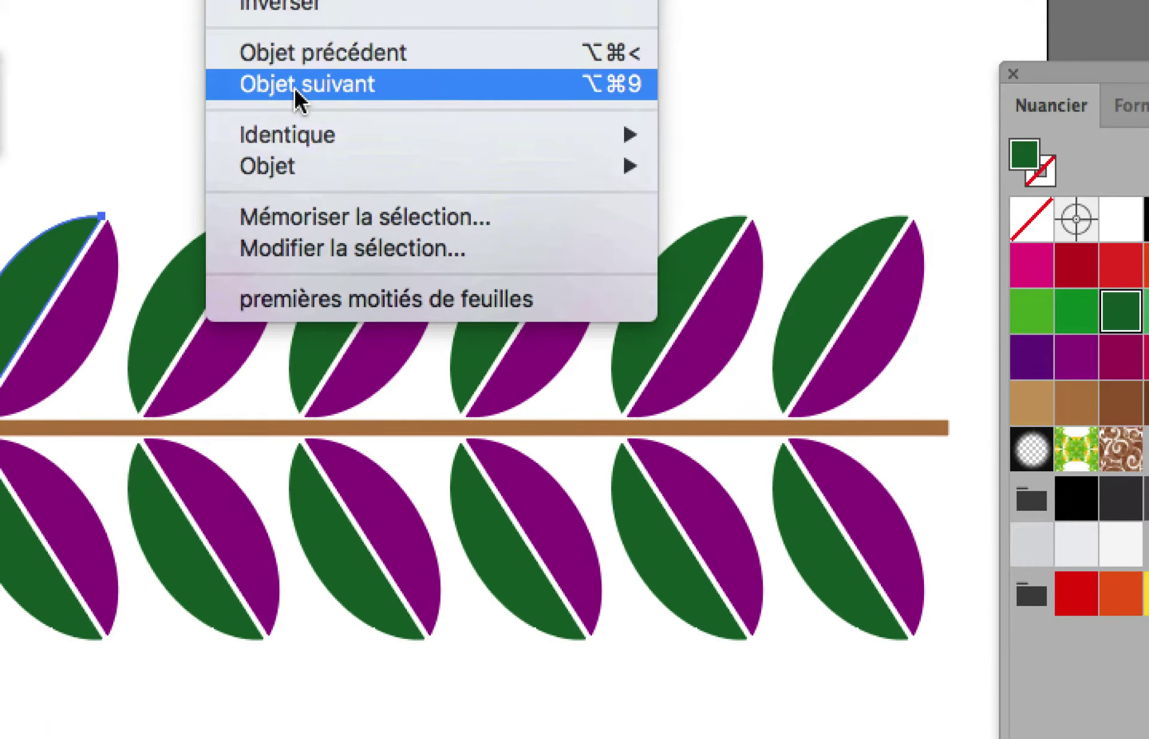
{"action": "mouse_move", "coordinate": [135, 14]}
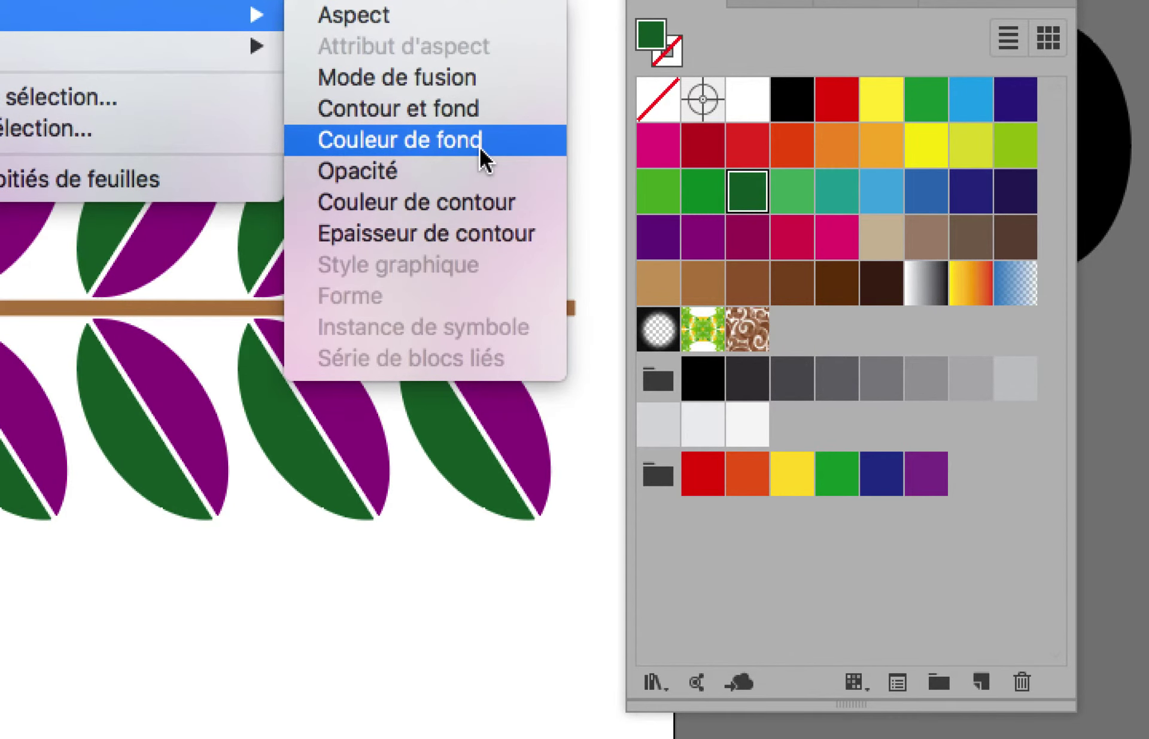
{"action": "left_click", "coordinate": [482, 151]}
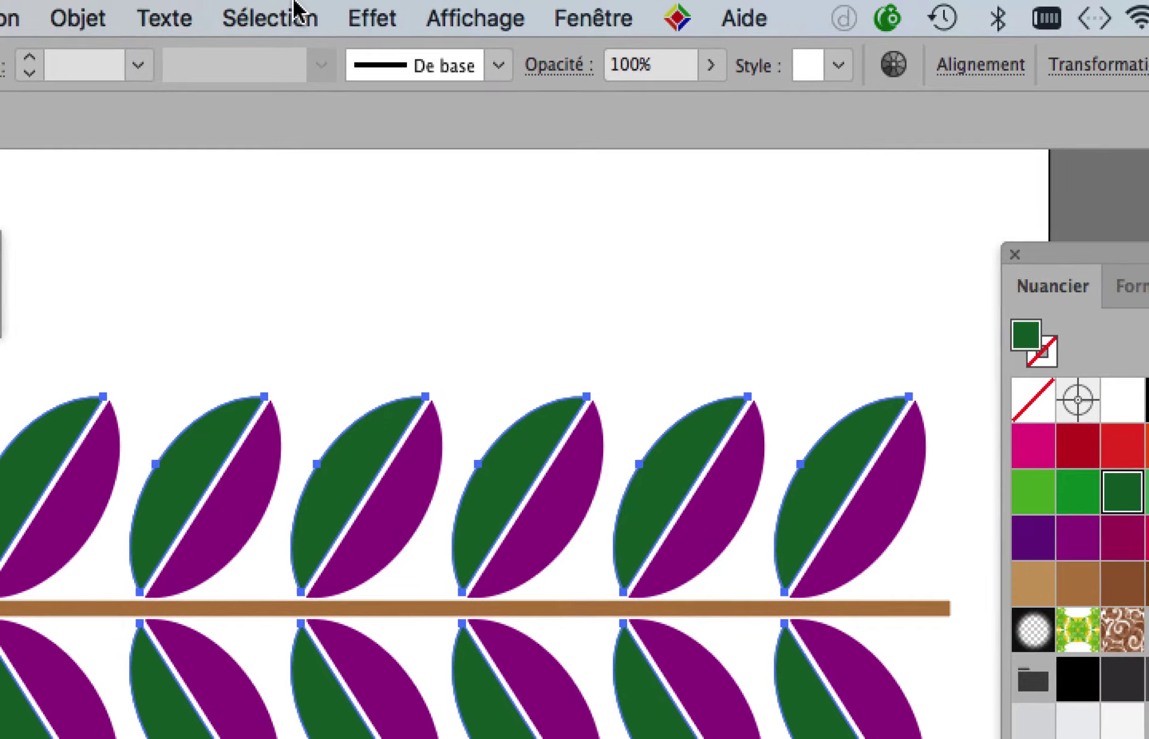
Save them with Mémoriser la sélection as 'secondes moitiés de feuilles'.
{"action": "left_click", "coordinate": [297, 13]}
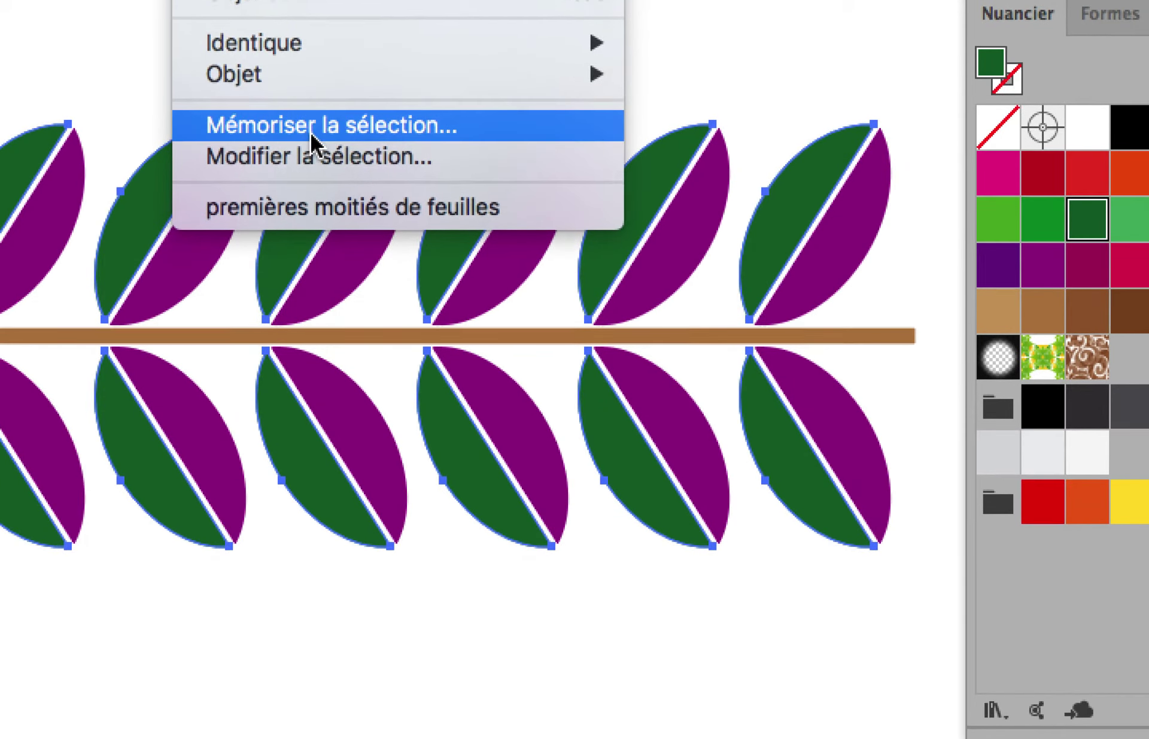
{"action": "left_click", "coordinate": [311, 143]}
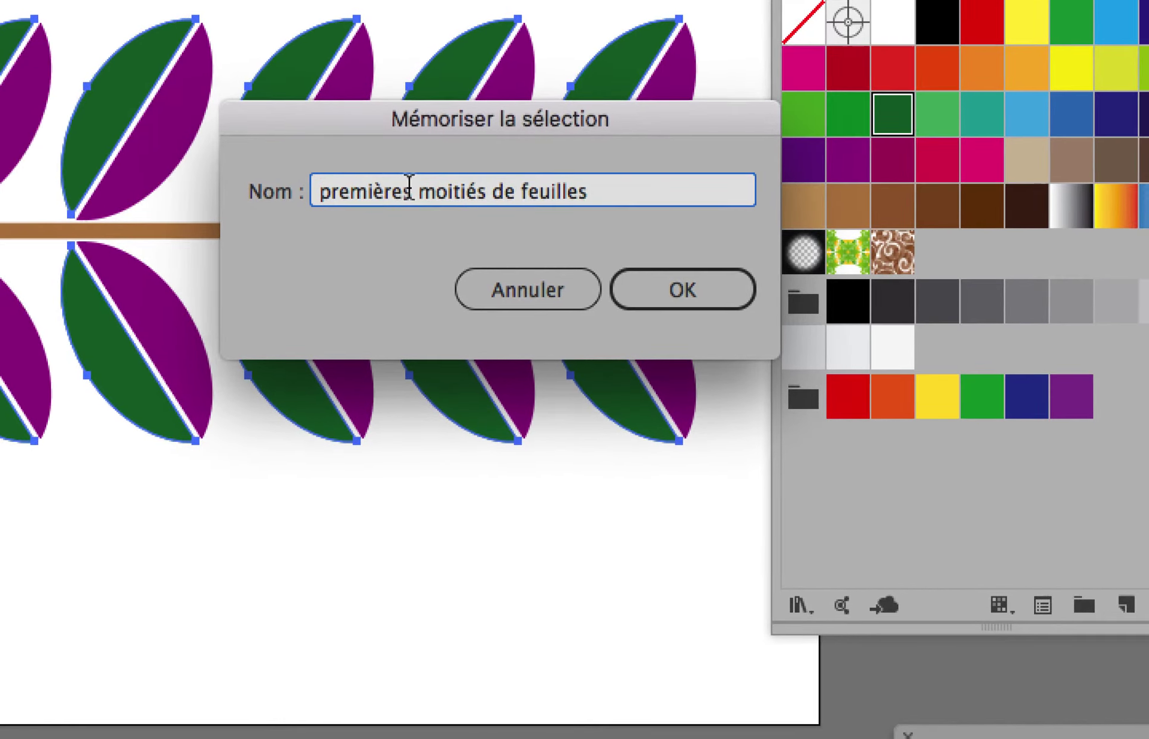
{"action": "double_click", "coordinate": [389, 190]}
{"action": "type", "text": "secondes moitiés de feuilles"}
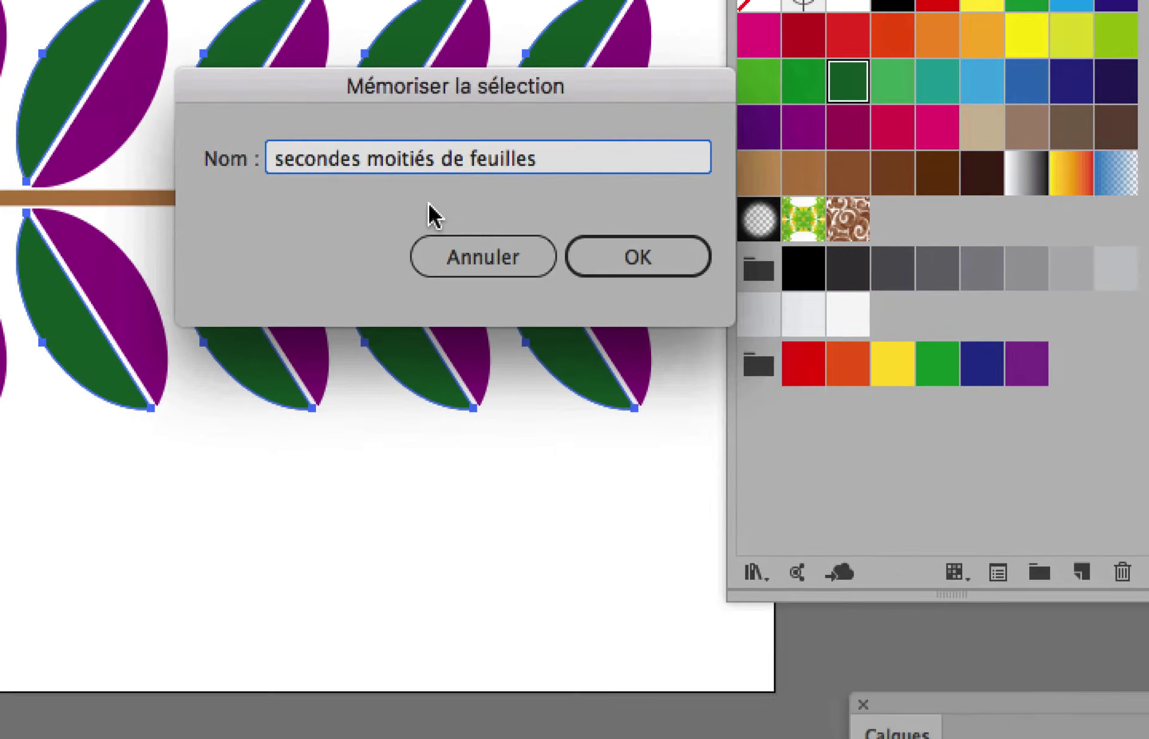
{"action": "left_click", "coordinate": [758, 289]}
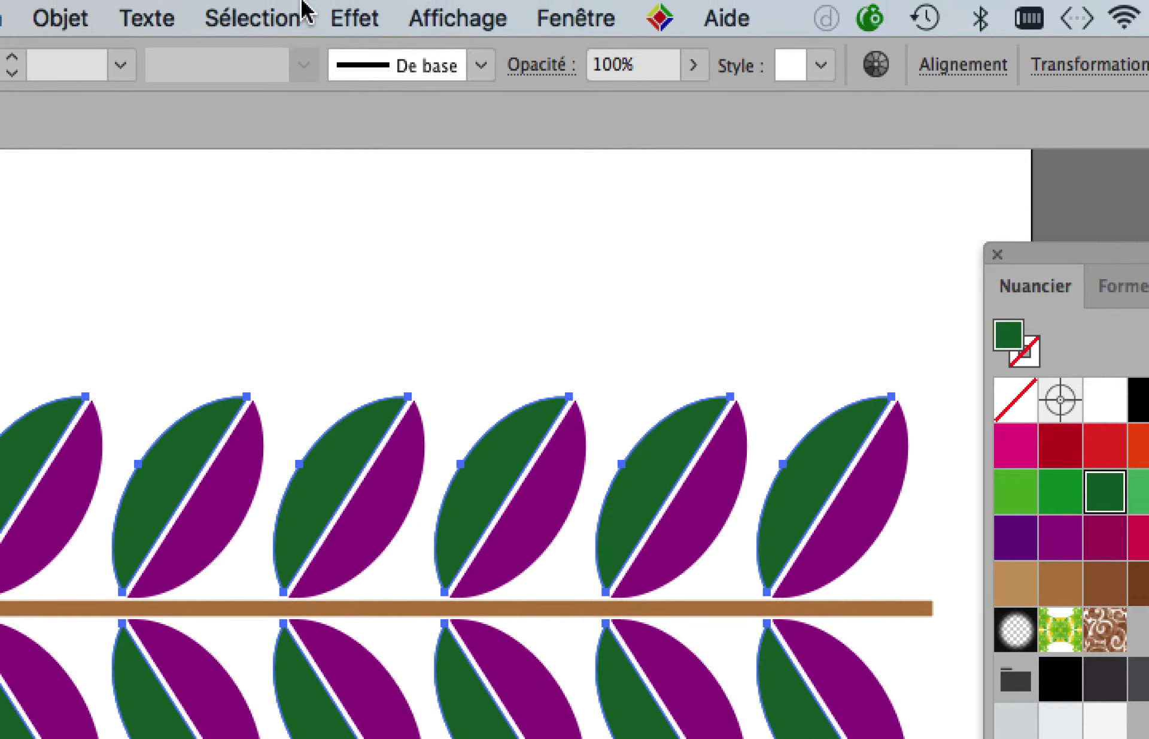
Reload both saved selections, recolouring the 'secondes moitiés' halves teal, orange, then brown.
{"action": "left_click", "coordinate": [302, 6]}
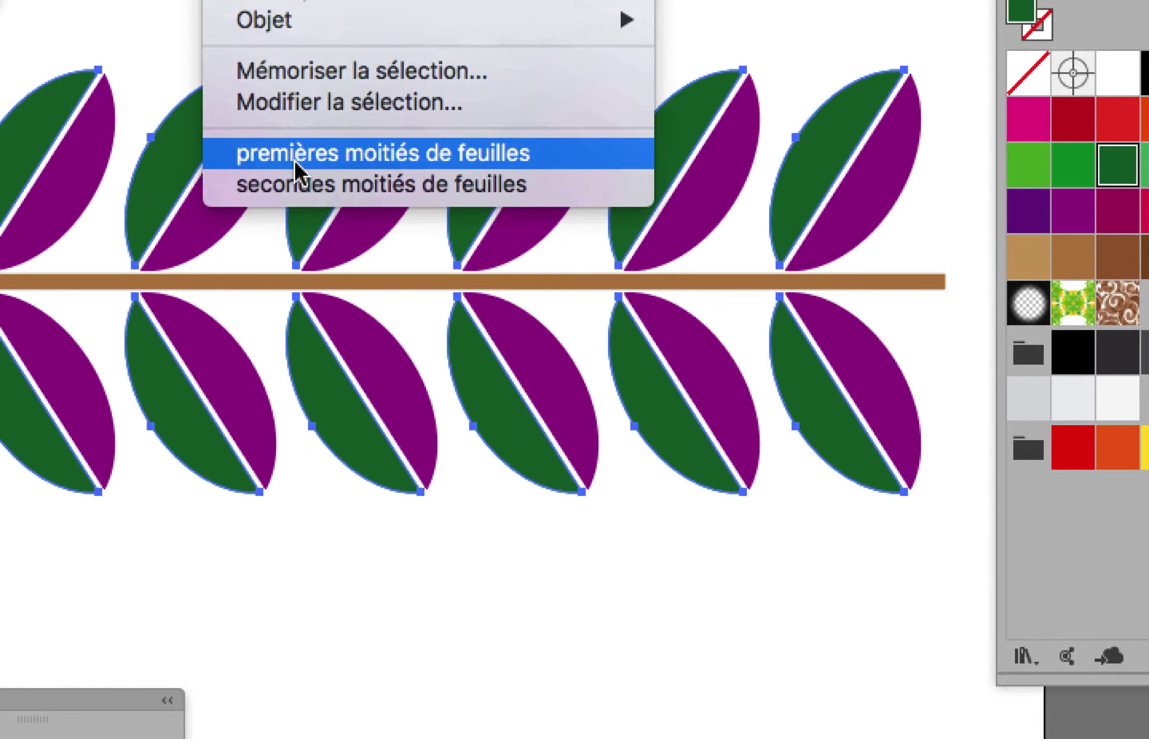
{"action": "left_click", "coordinate": [298, 159]}
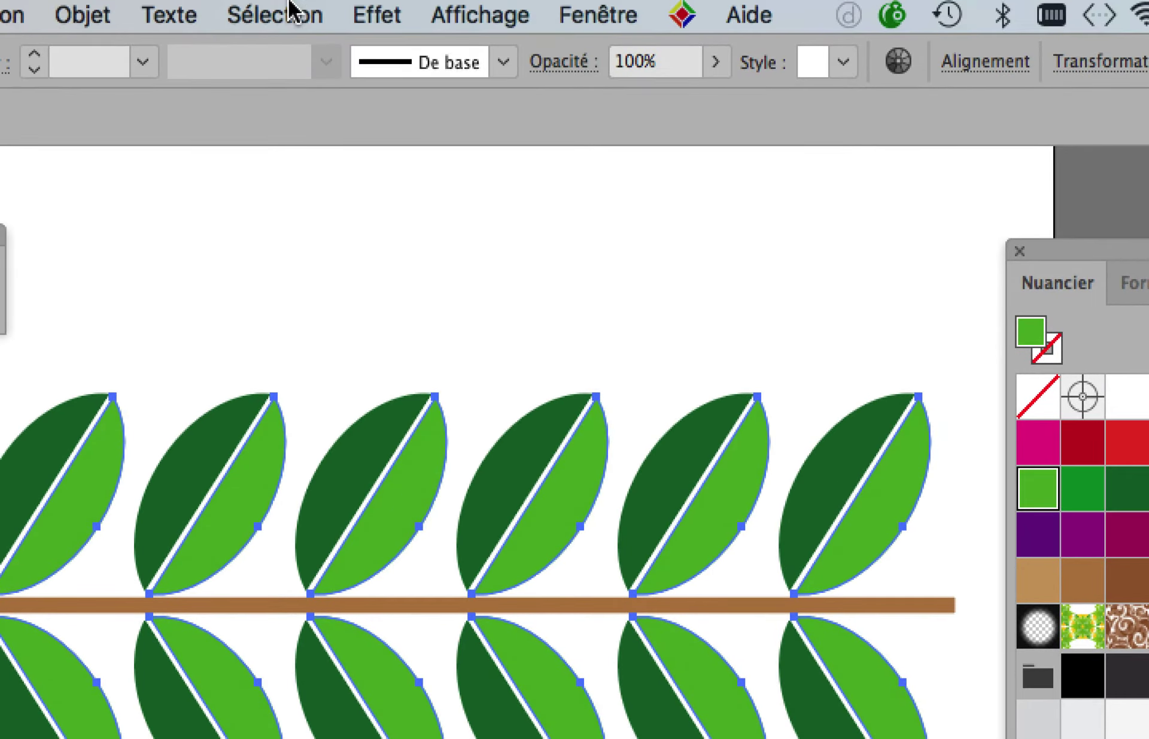
{"action": "left_click", "coordinate": [277, 11]}
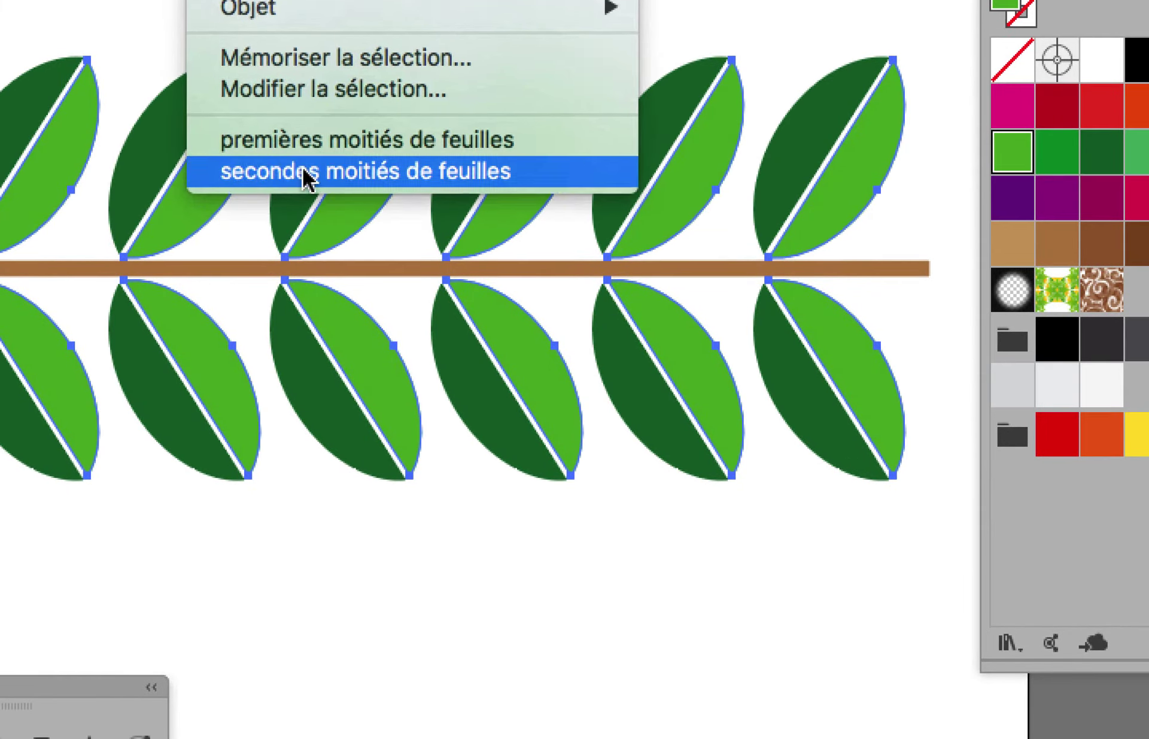
{"action": "left_click", "coordinate": [308, 459]}
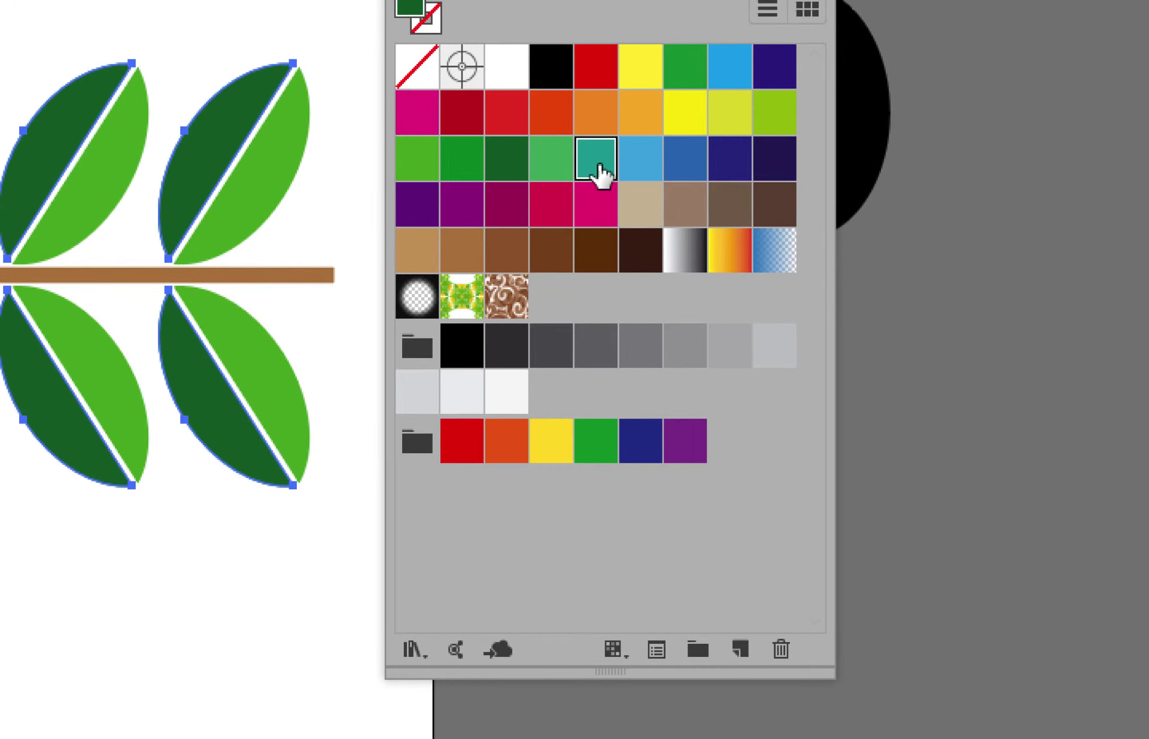
{"action": "left_click", "coordinate": [601, 165]}
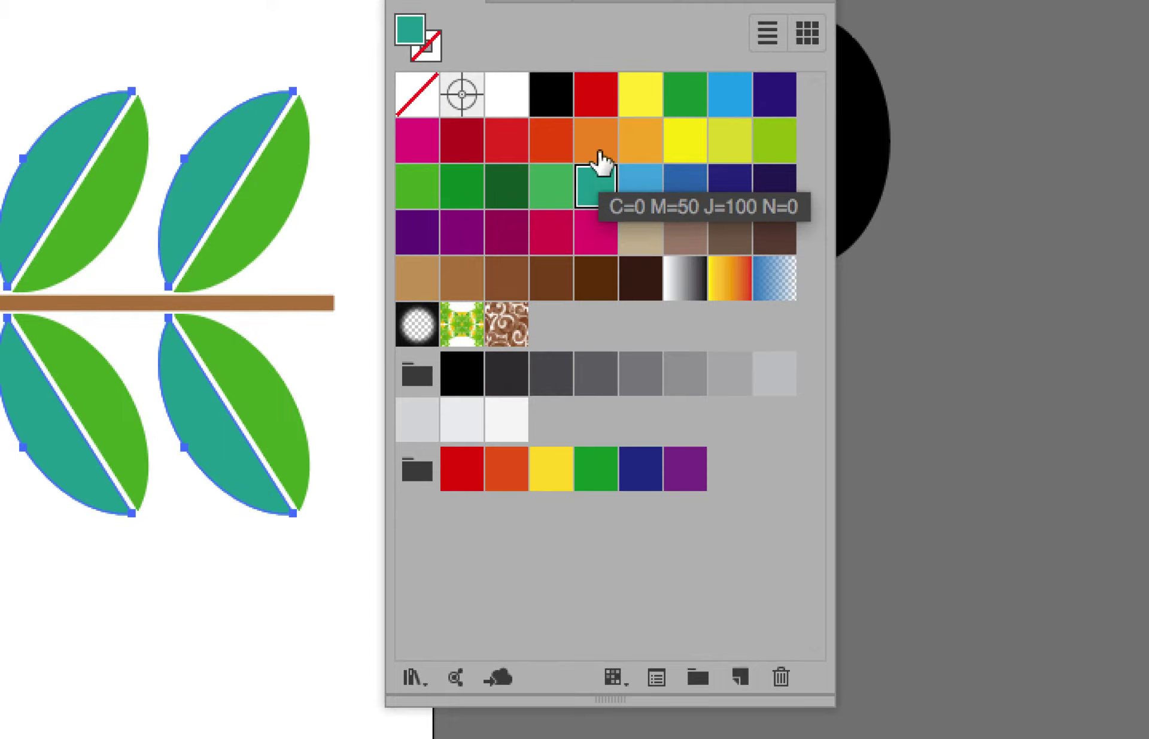
{"action": "left_click", "coordinate": [583, 111]}
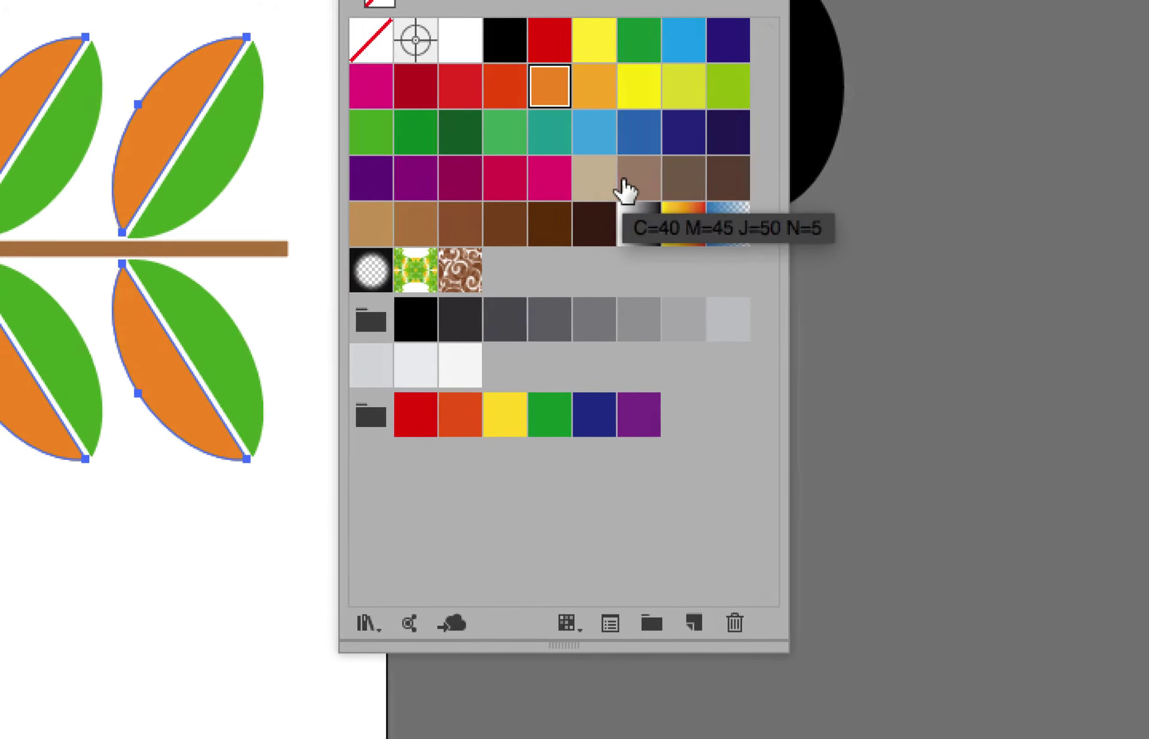
{"action": "left_click", "coordinate": [625, 191]}
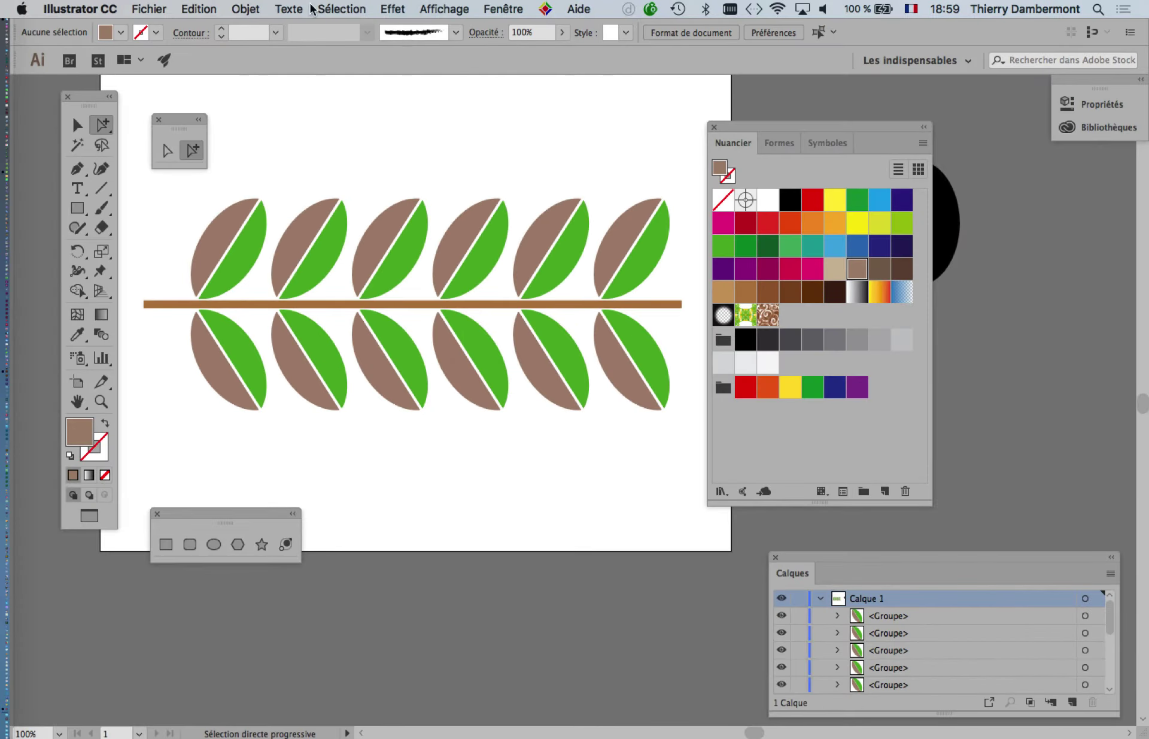
Reload the saved 'premières moitiés de feuilles' selection of leaf halves.
{"action": "left_click", "coordinate": [326, 9]}
{"action": "left_click", "coordinate": [479, 259]}
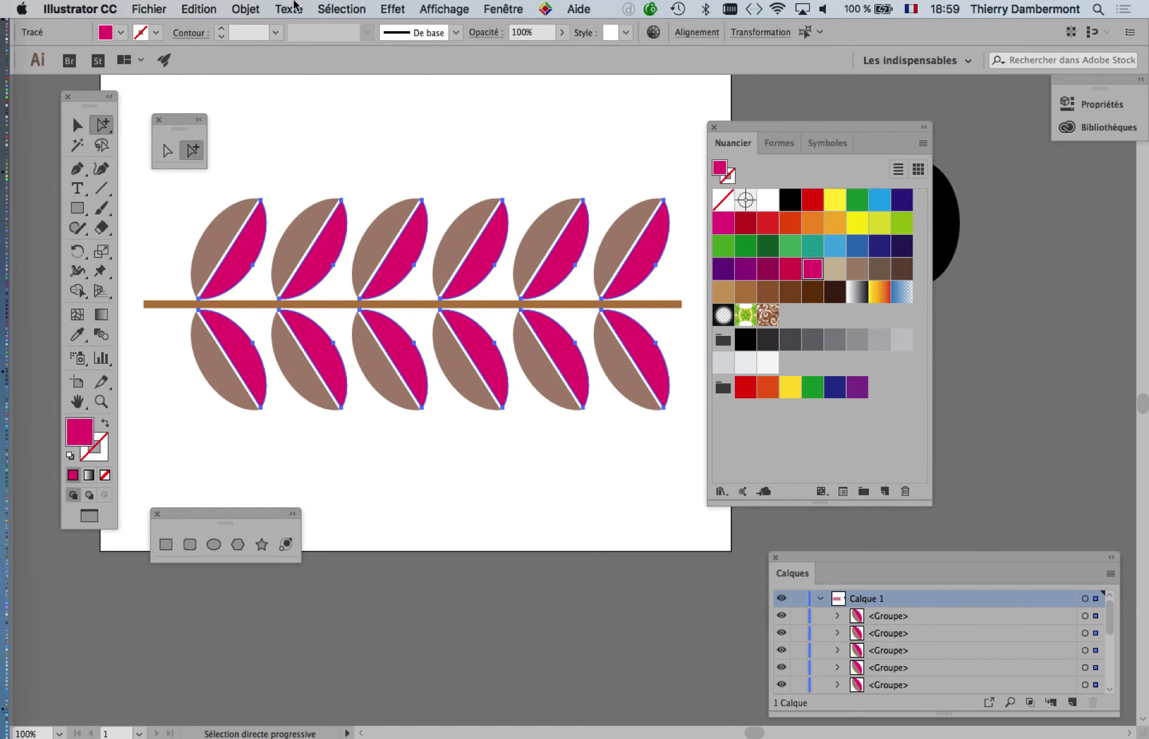
{"action": "left_click", "coordinate": [324, 7]}
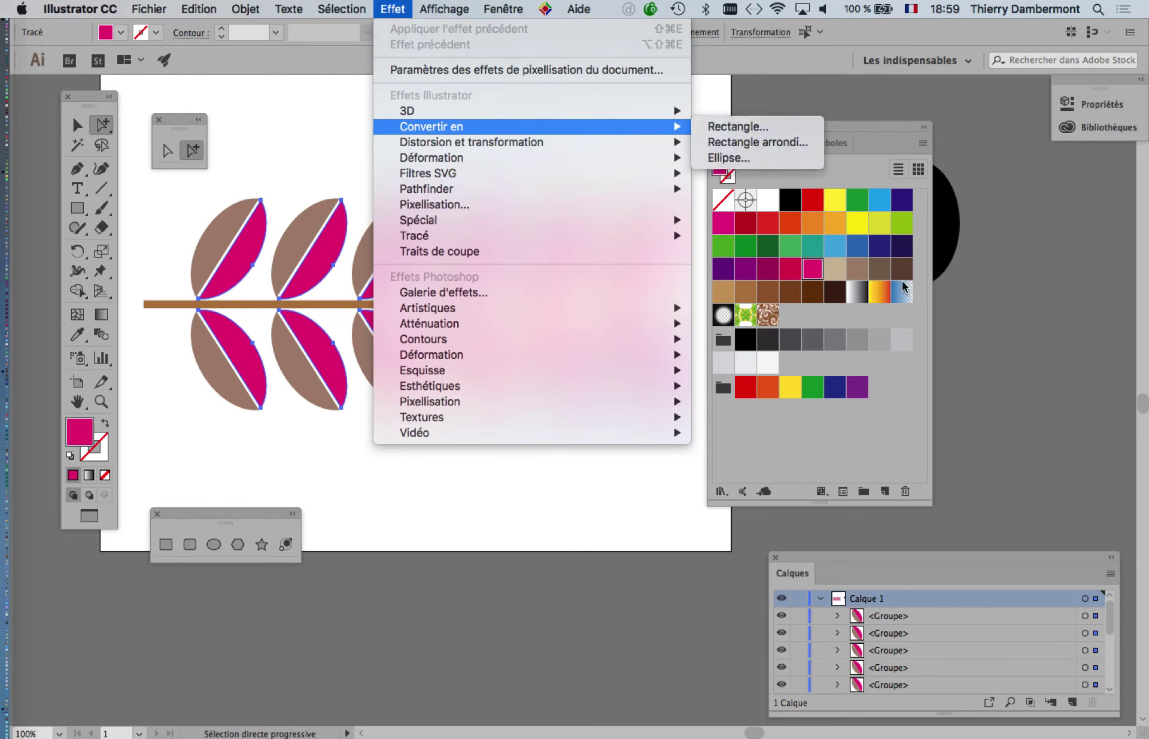